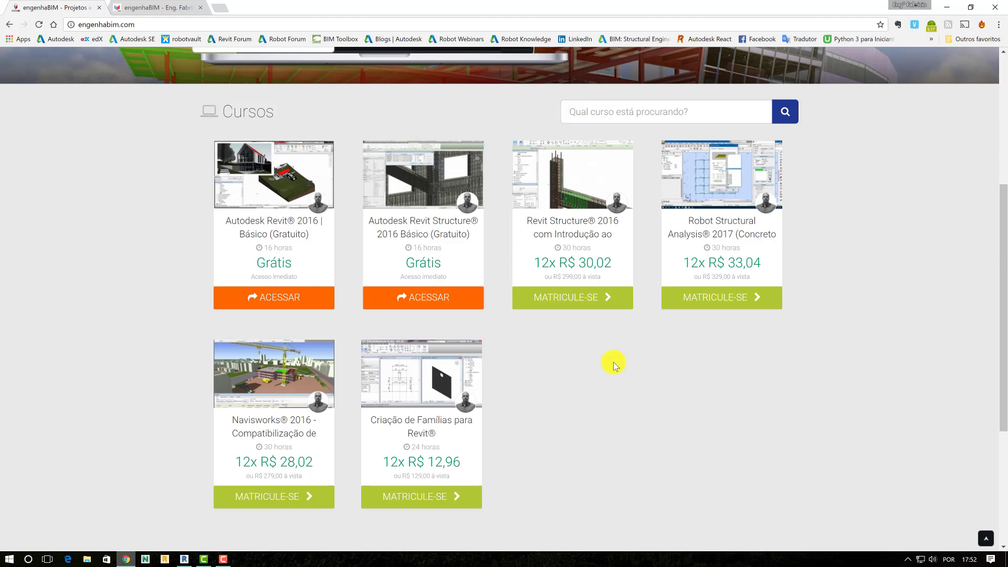
drag(541, 375, 421, 326)
click(543, 347)
scroll(599, 336, up, 5)
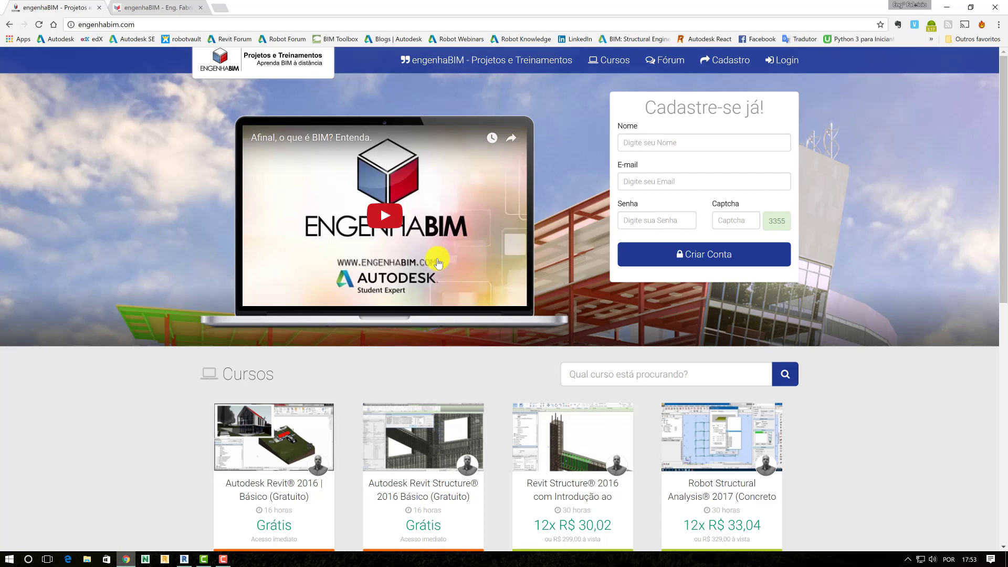
click(155, 6)
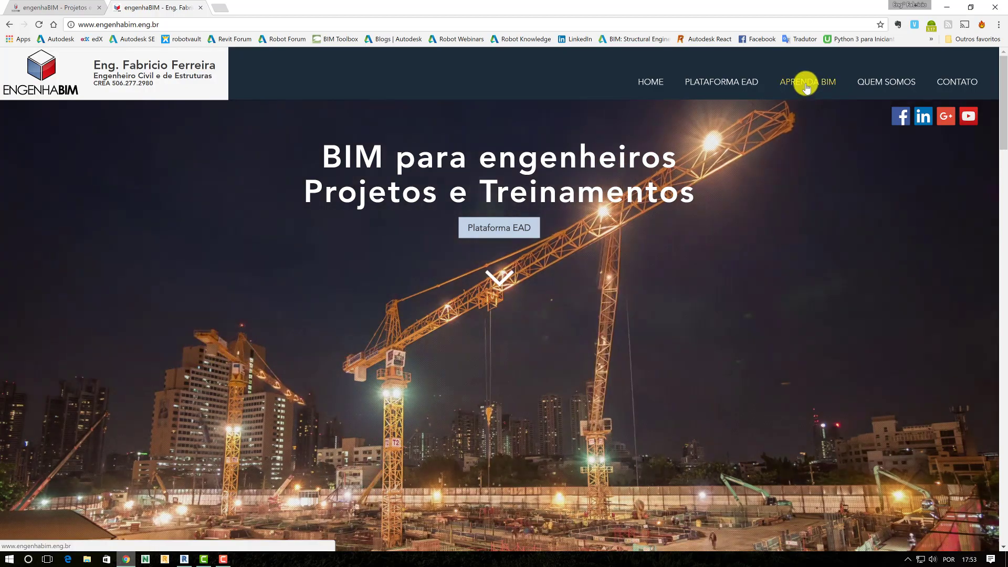
click(806, 84)
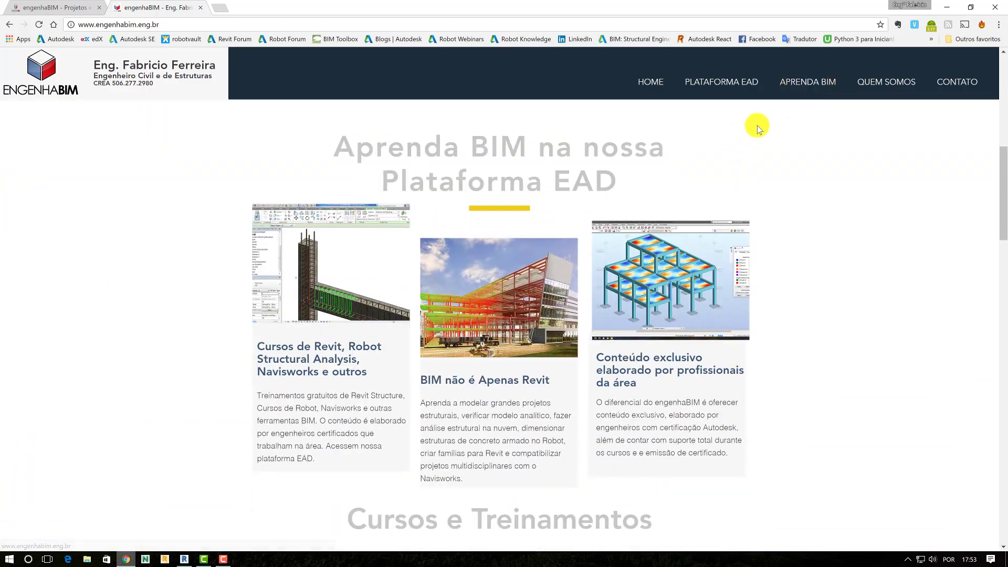
click(887, 88)
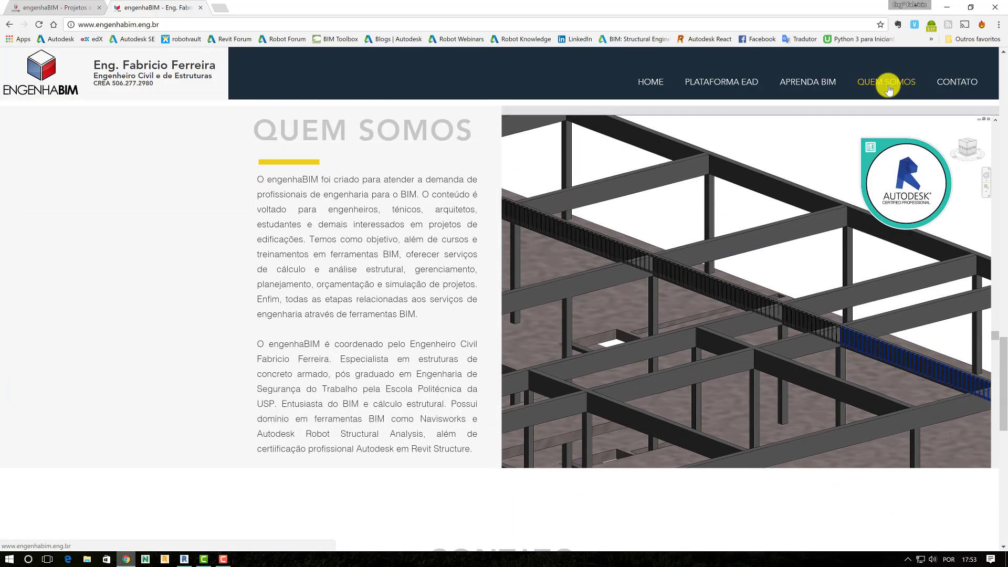
click(946, 84)
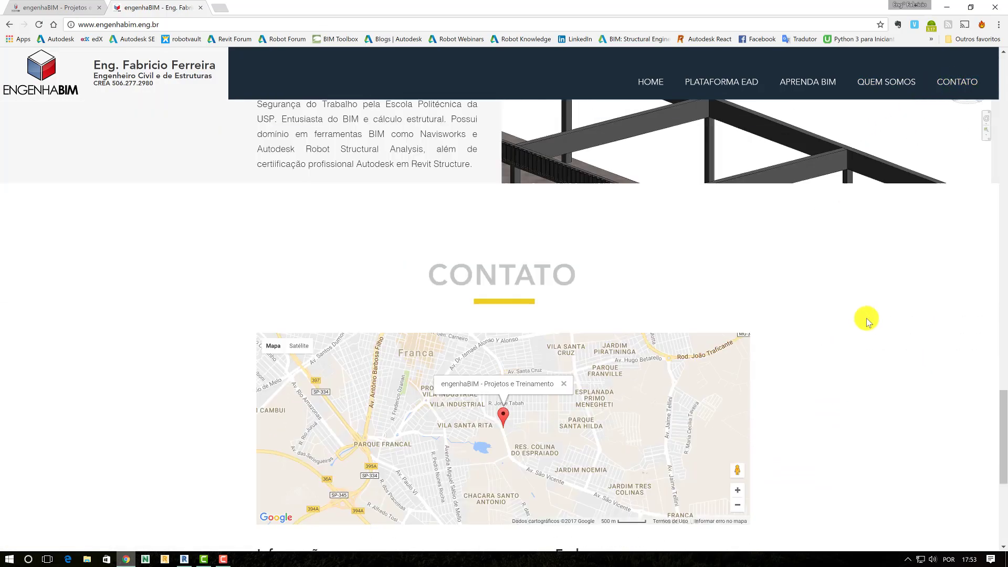
scroll(867, 319, up, 20)
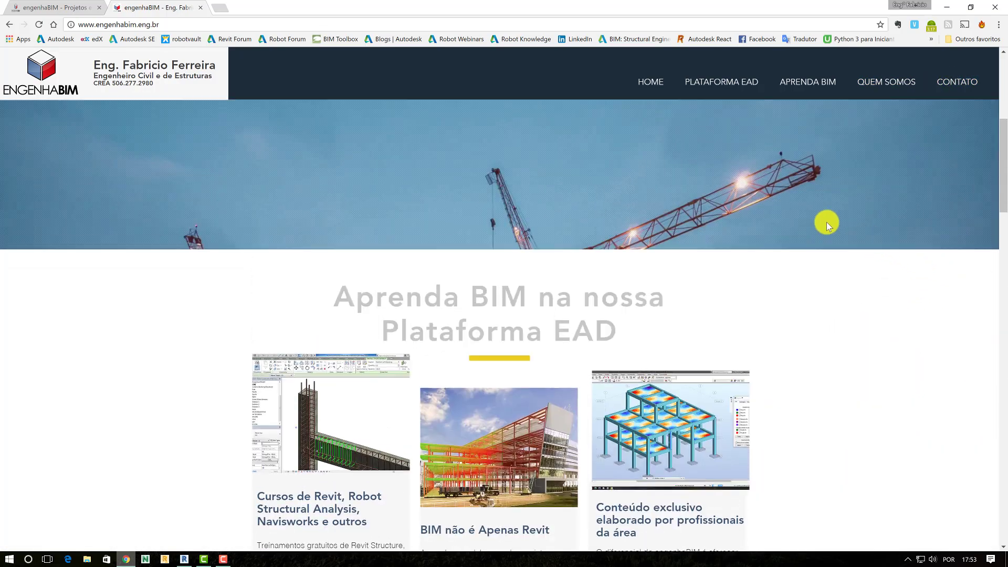
scroll(826, 223, up, 5)
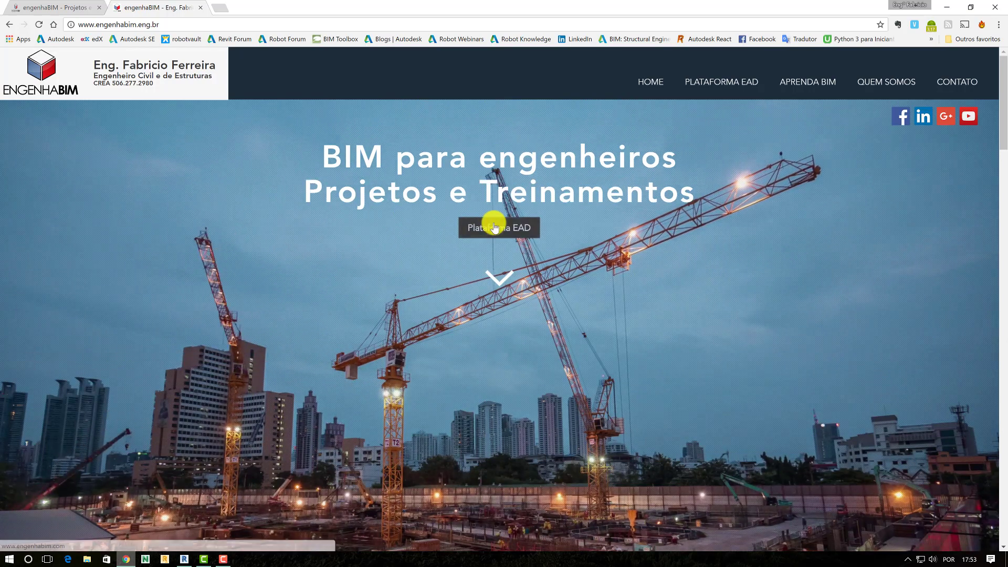
Open the Plataforma EAD site from both links on the engenhabim.eng.br home page
click(493, 227)
click(169, 7)
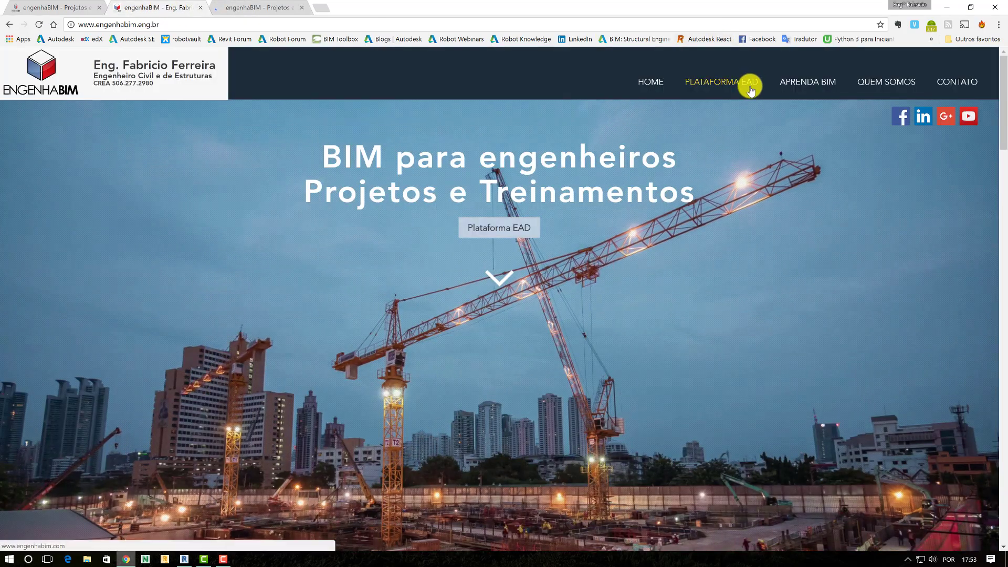
click(748, 87)
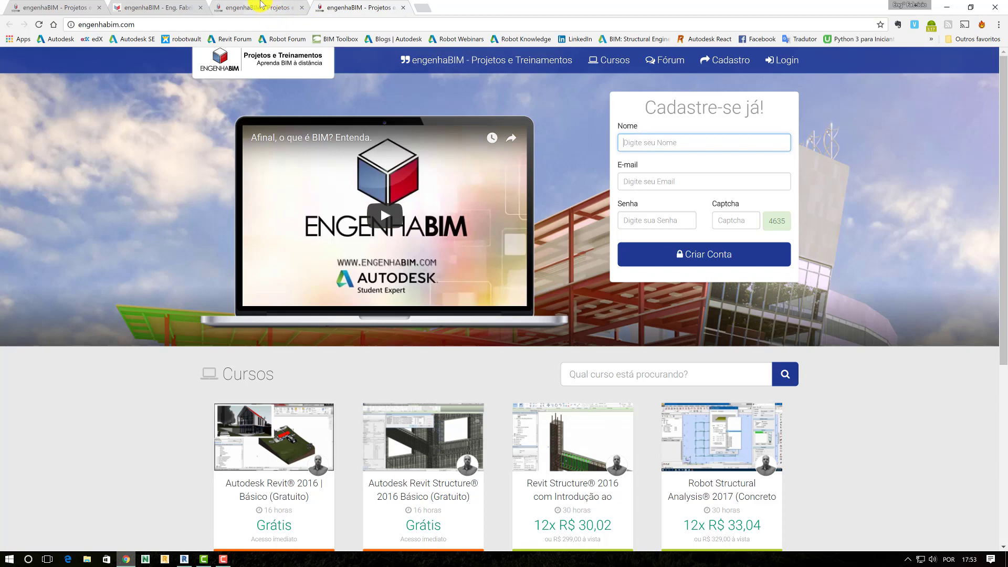
Switch to Revit 2017 and display the file locations settings in the program options
click(183, 559)
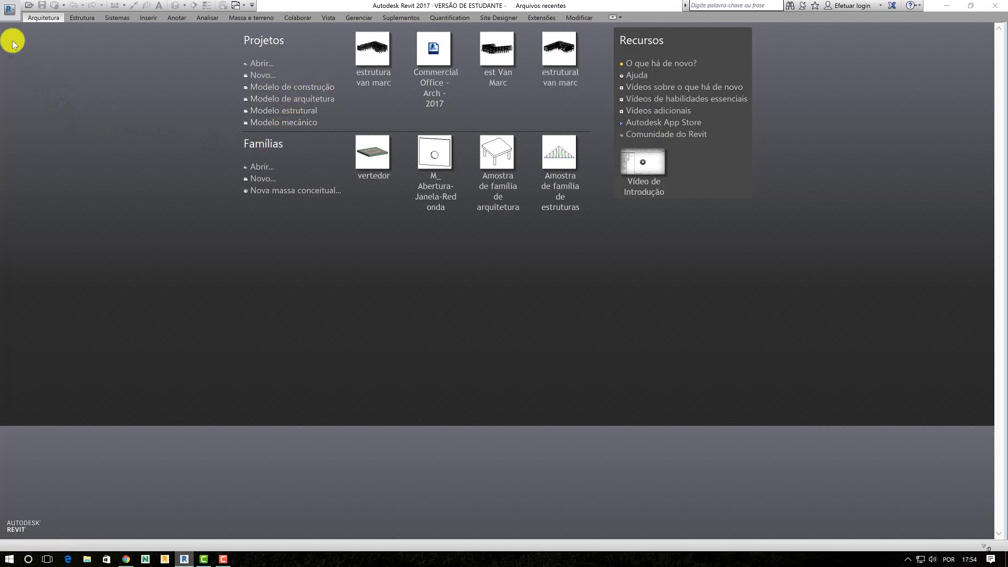
click(14, 12)
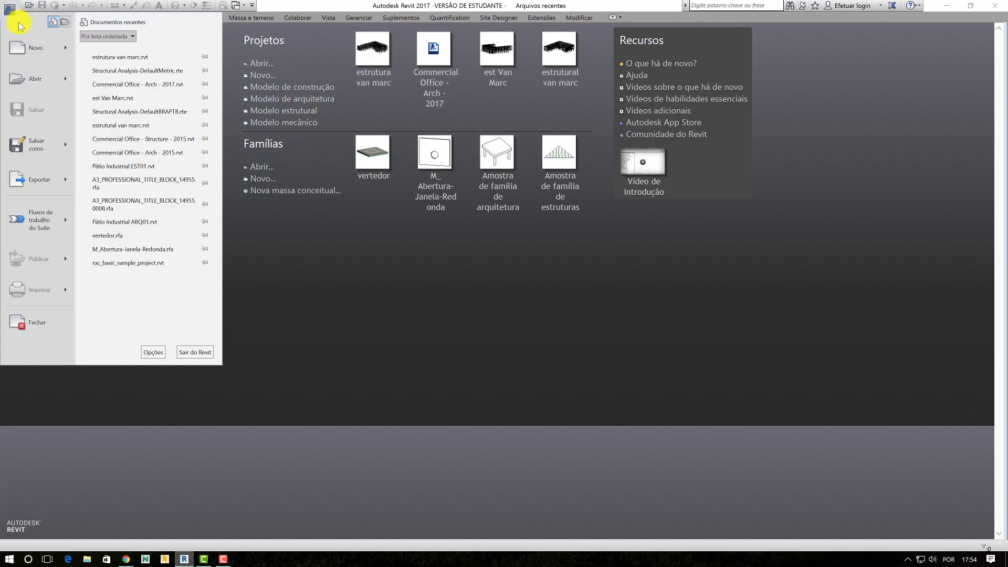
click(152, 350)
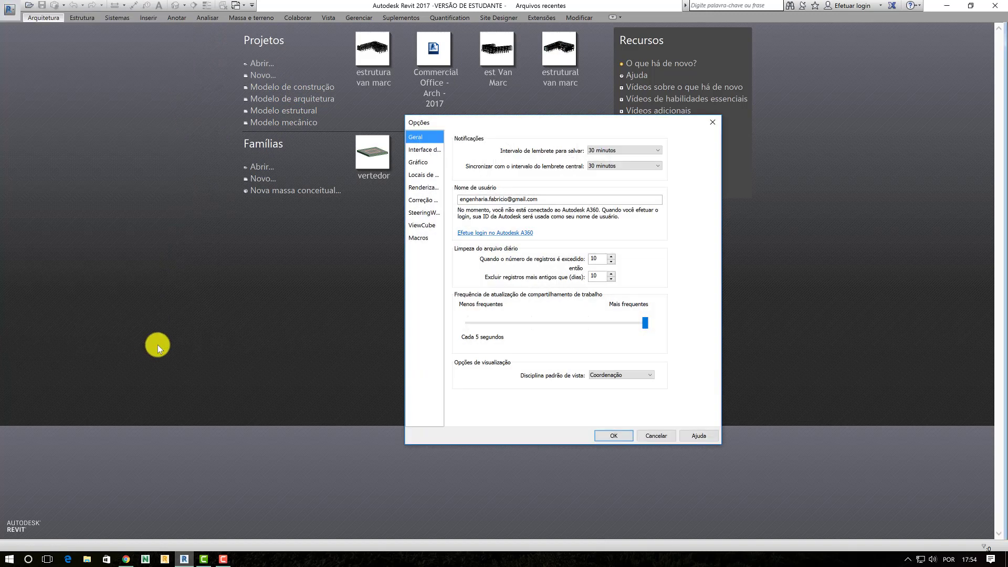
click(416, 173)
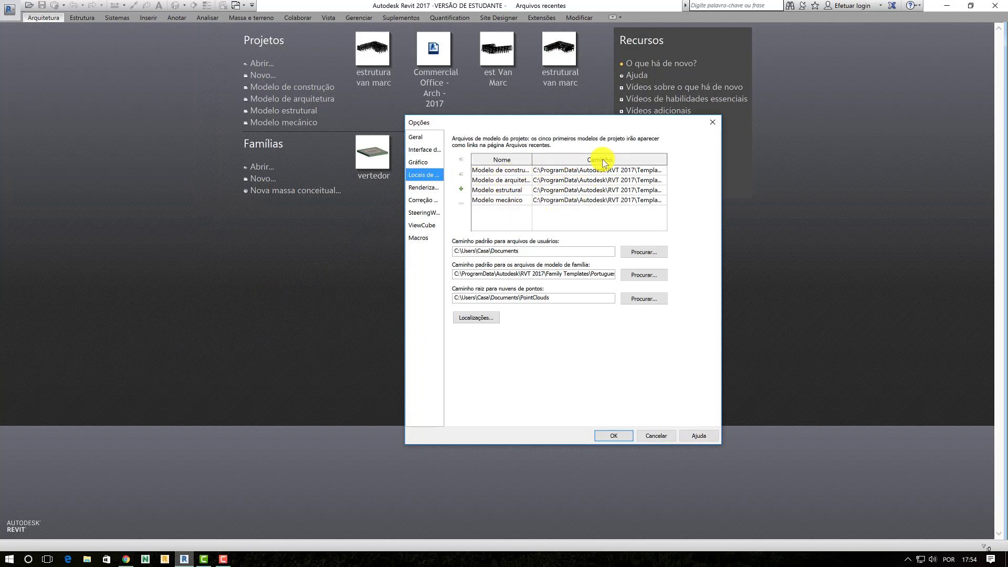
Inspect the template file paths and open the file browser for the Modelo estrutural path
click(649, 172)
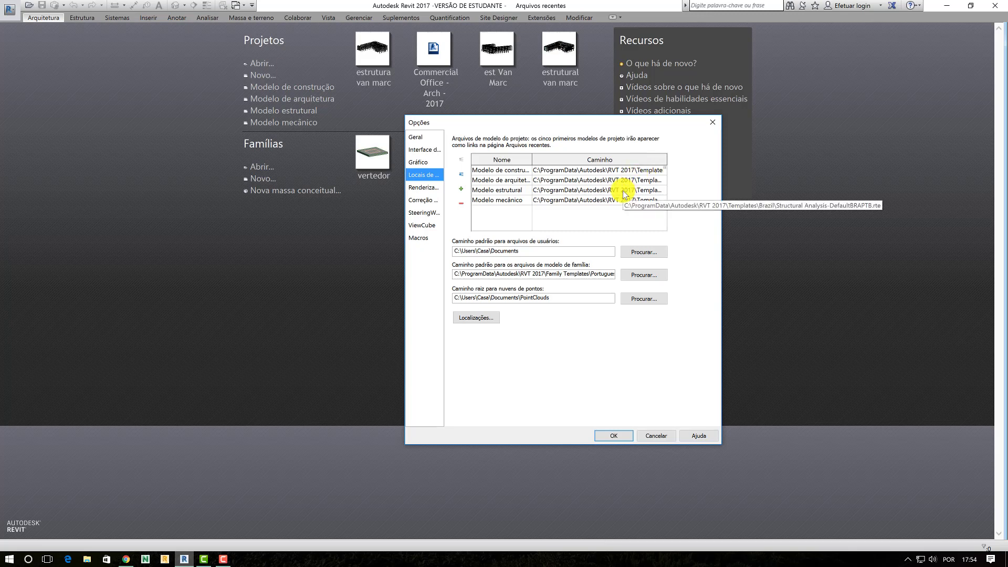
click(581, 190)
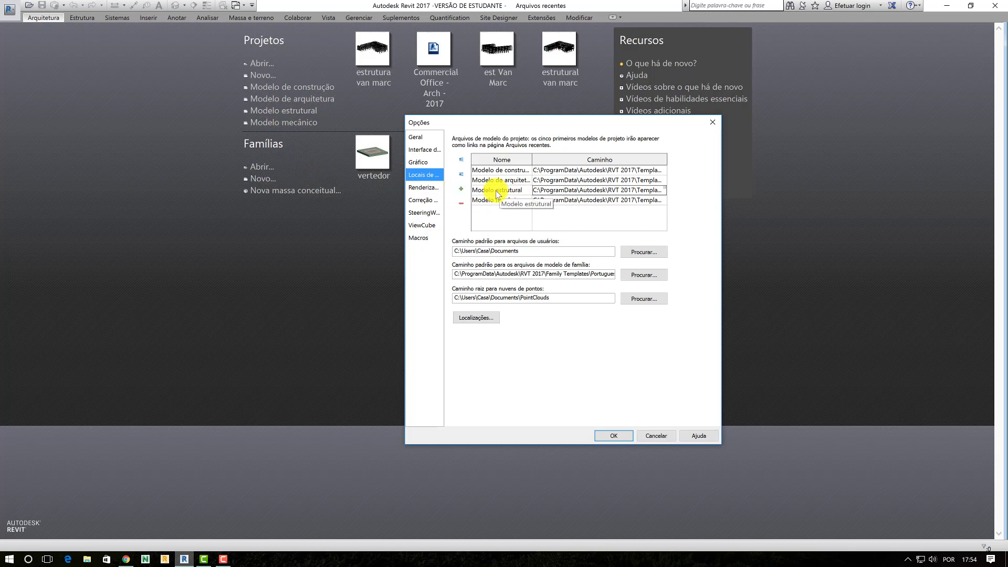
click(642, 190)
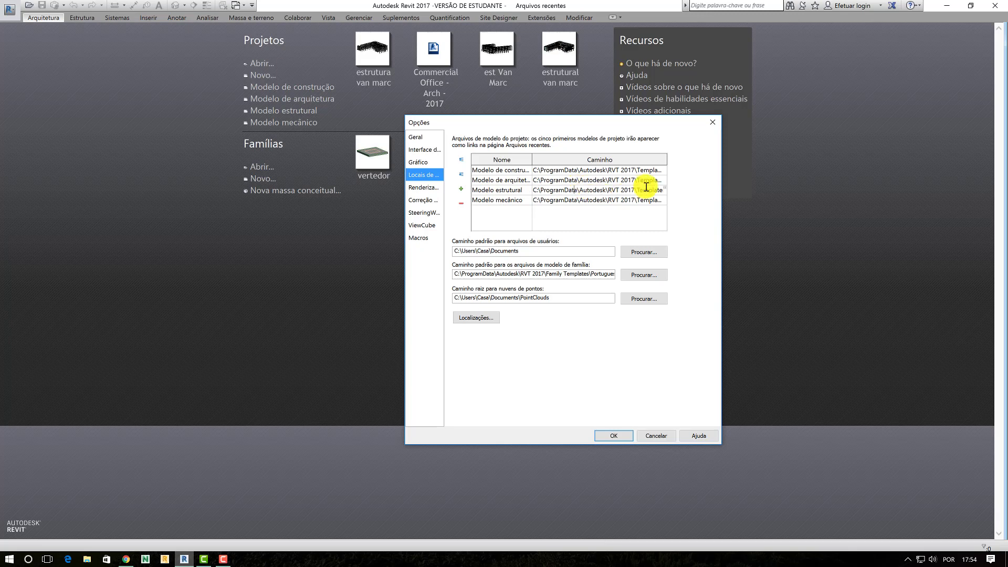
drag(642, 191, 670, 195)
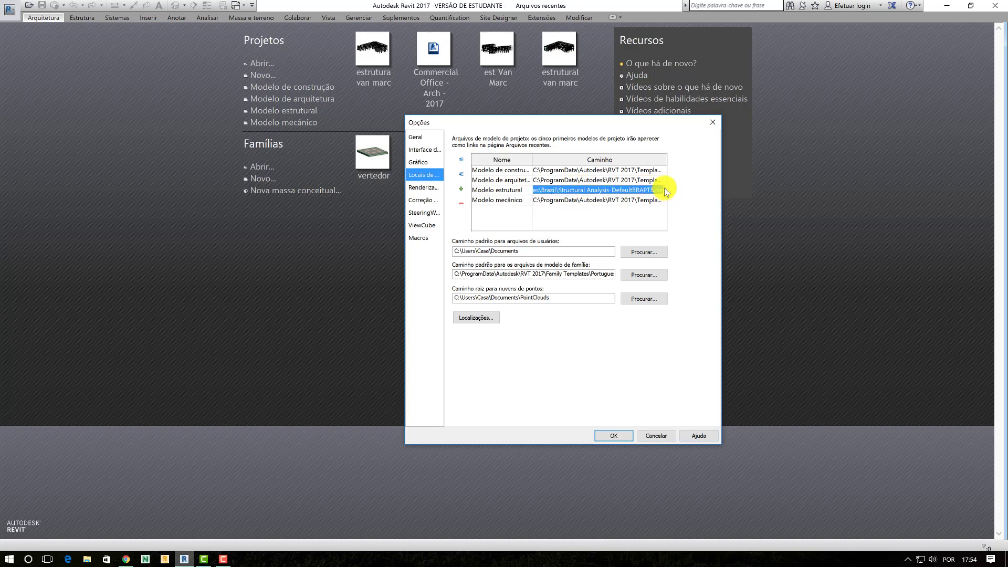
click(663, 189)
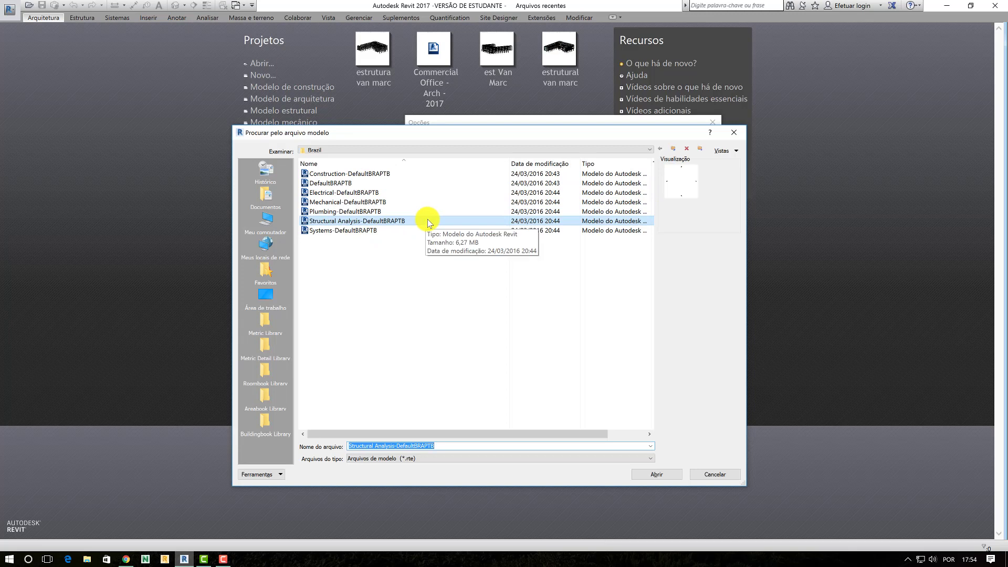
Trace the template folders through RVT 2017, Templates and Brazil to Structural Analysis-DefaultBRAPTB, and cancel the file selection
click(412, 288)
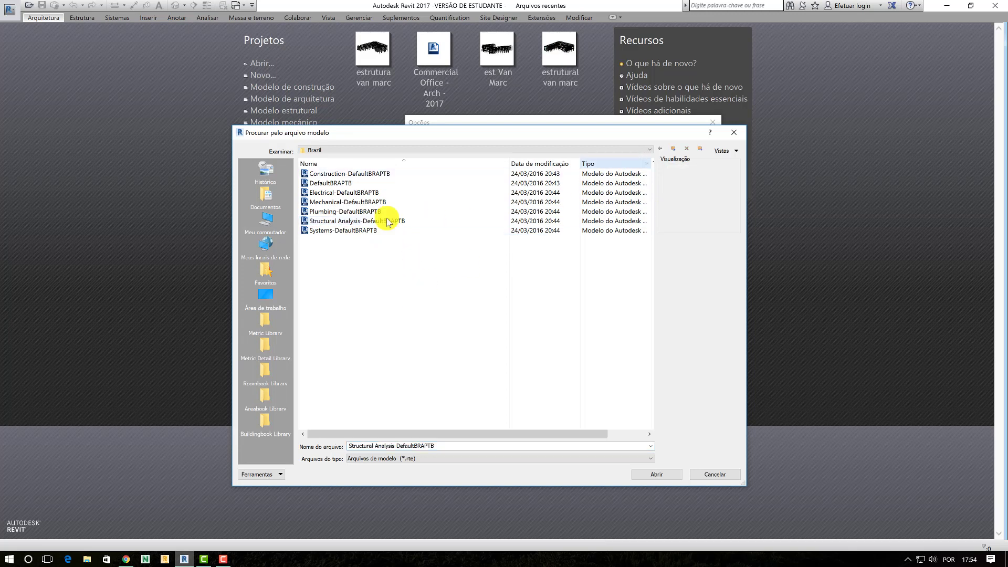
click(673, 149)
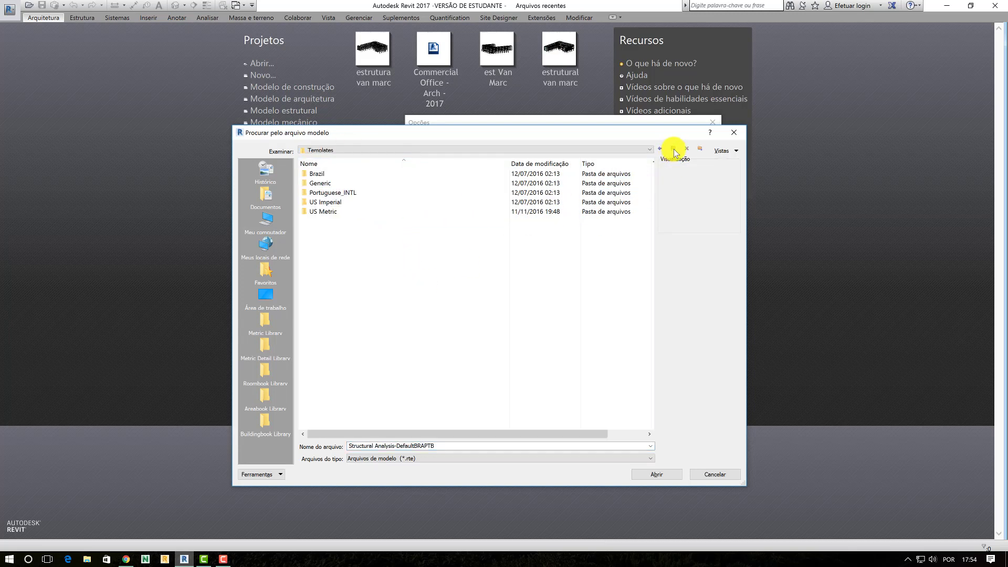
click(673, 149)
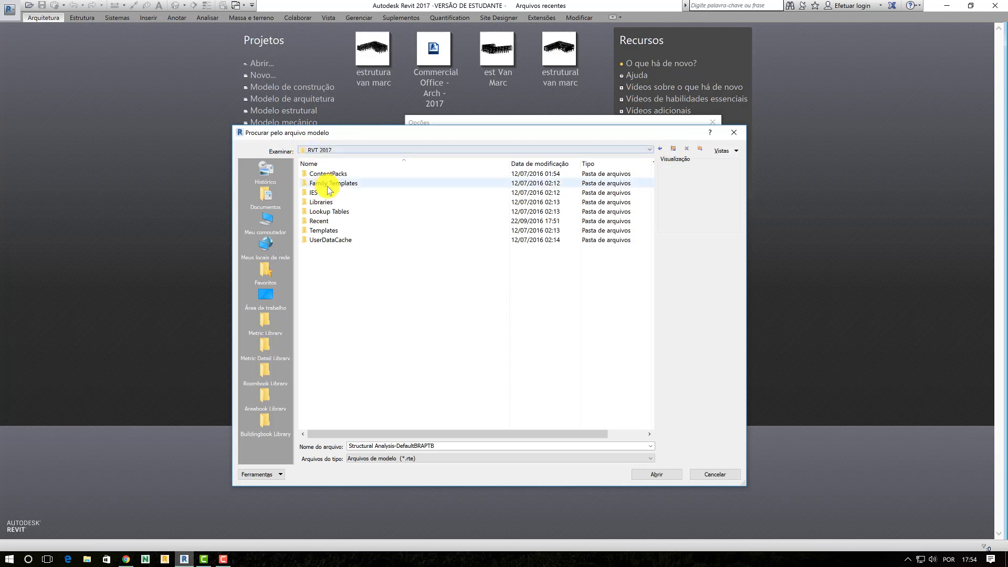
click(320, 221)
double_click(329, 231)
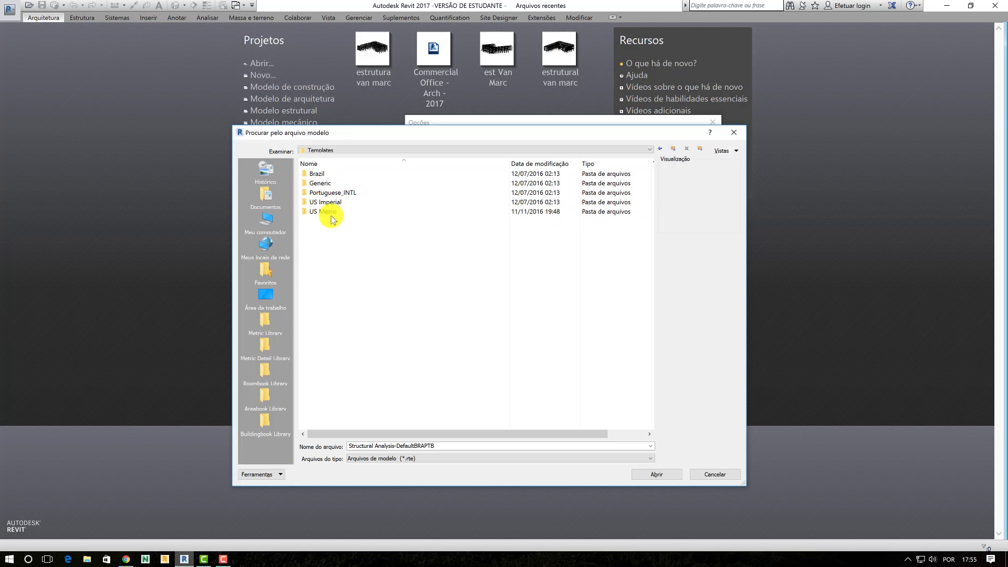
double_click(317, 173)
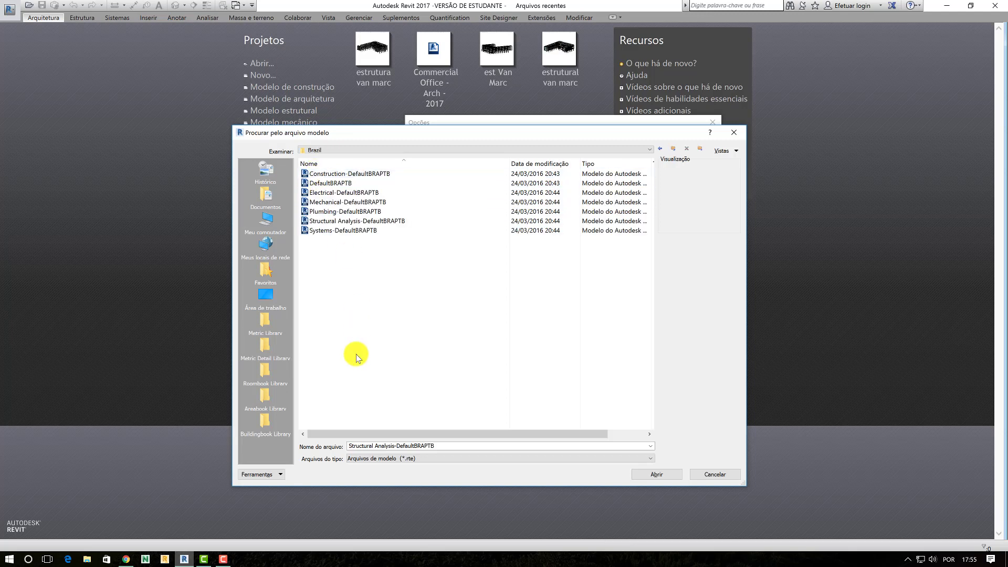
click(333, 220)
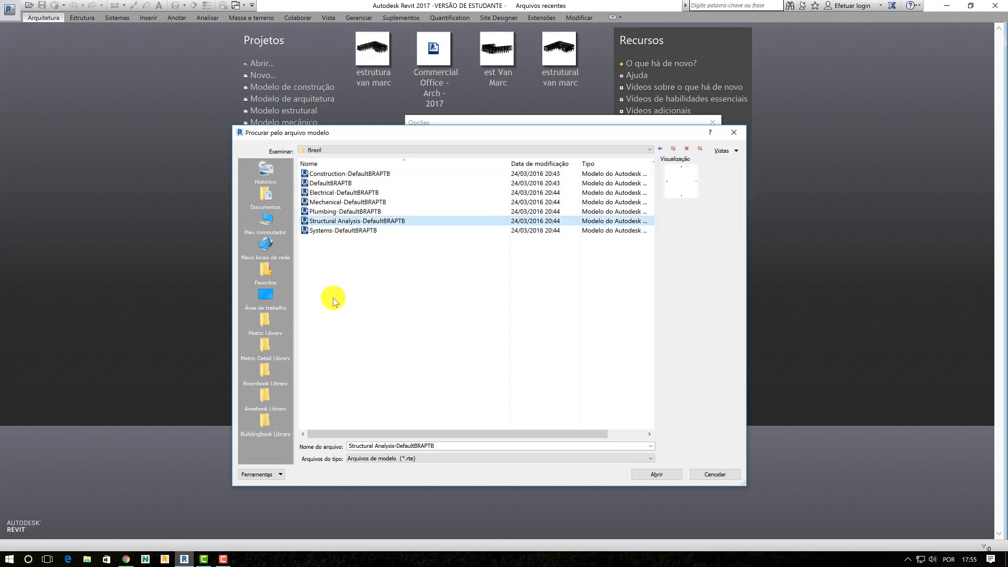
click(713, 476)
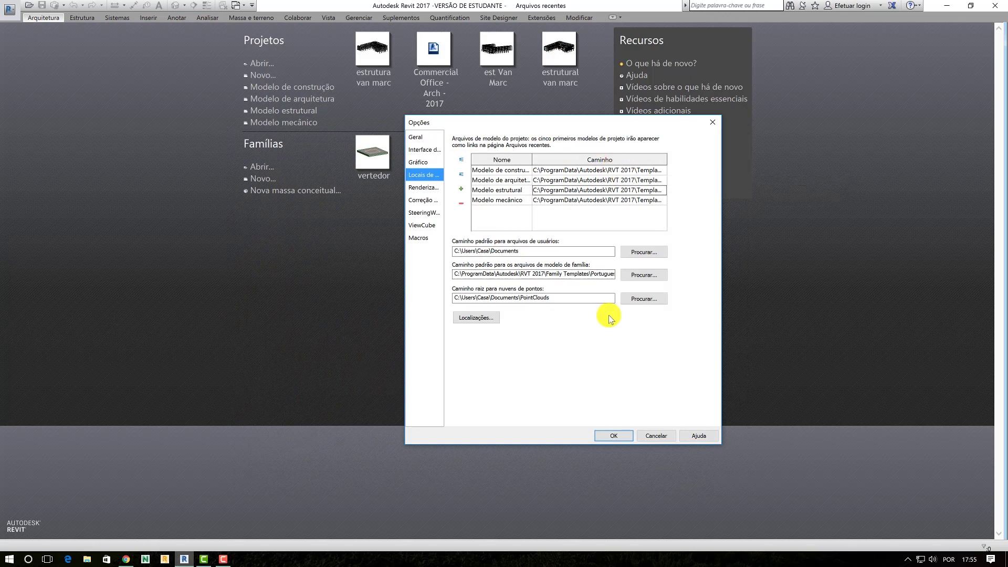
Close the program options without applying any changes
drag(558, 123, 469, 106)
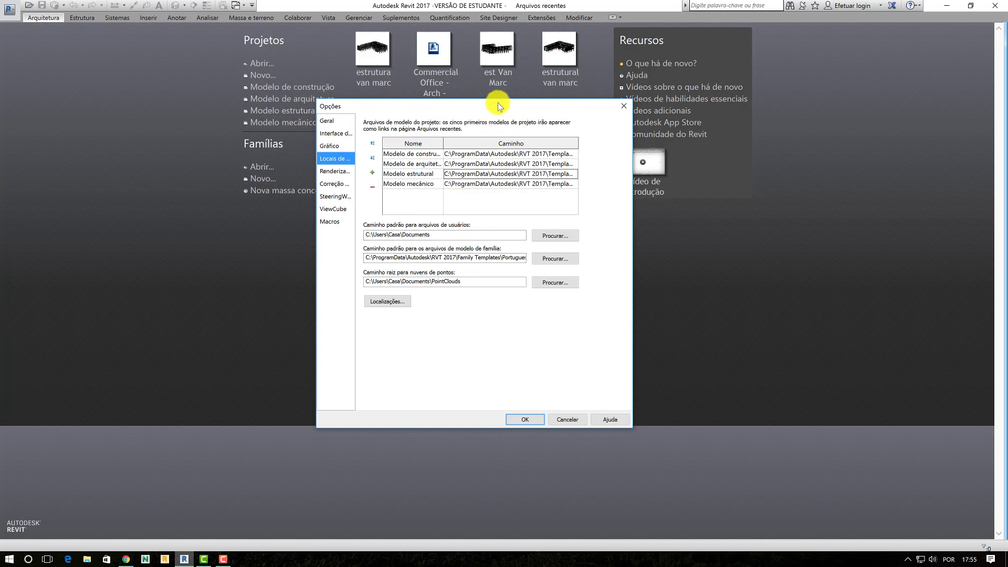
drag(523, 102, 587, 94)
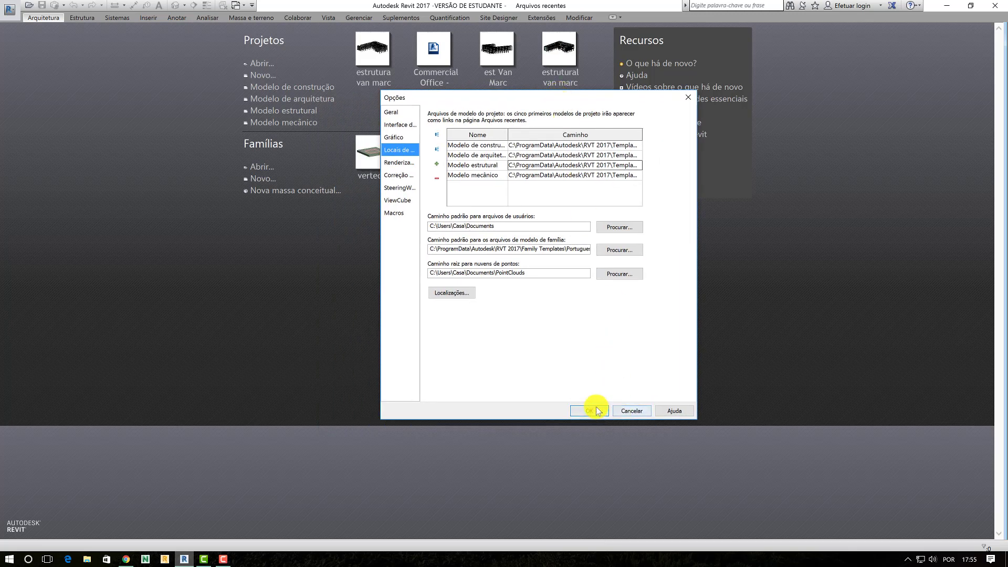
click(626, 410)
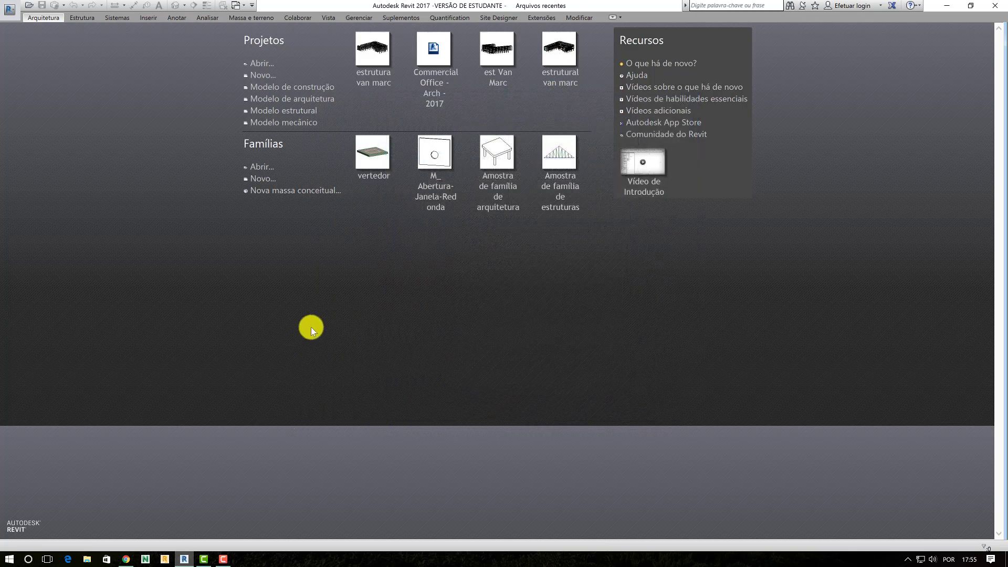
Search Windows for "adiciona" and open the Adicionar ou remover programas settings
key(super)
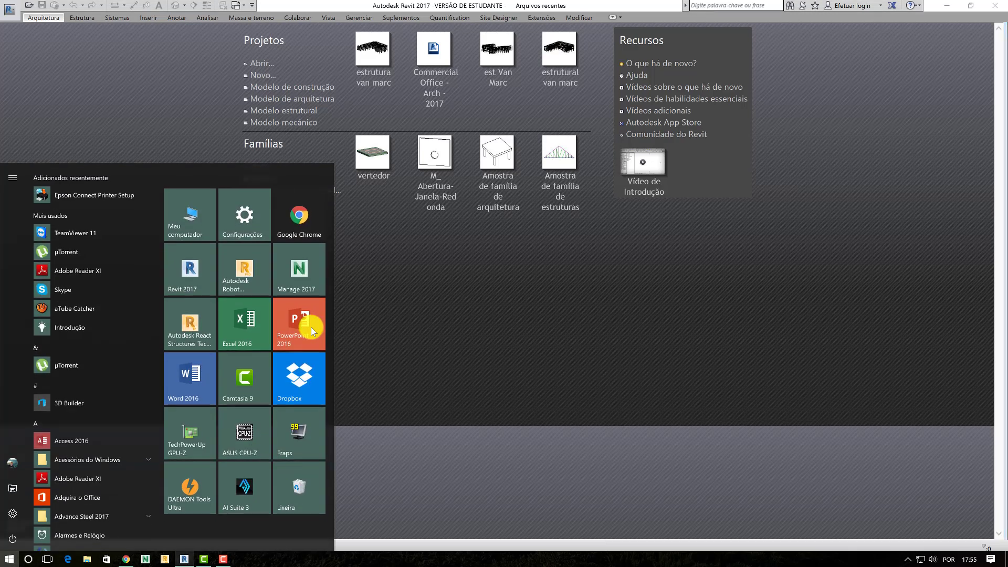
text(adiciona)
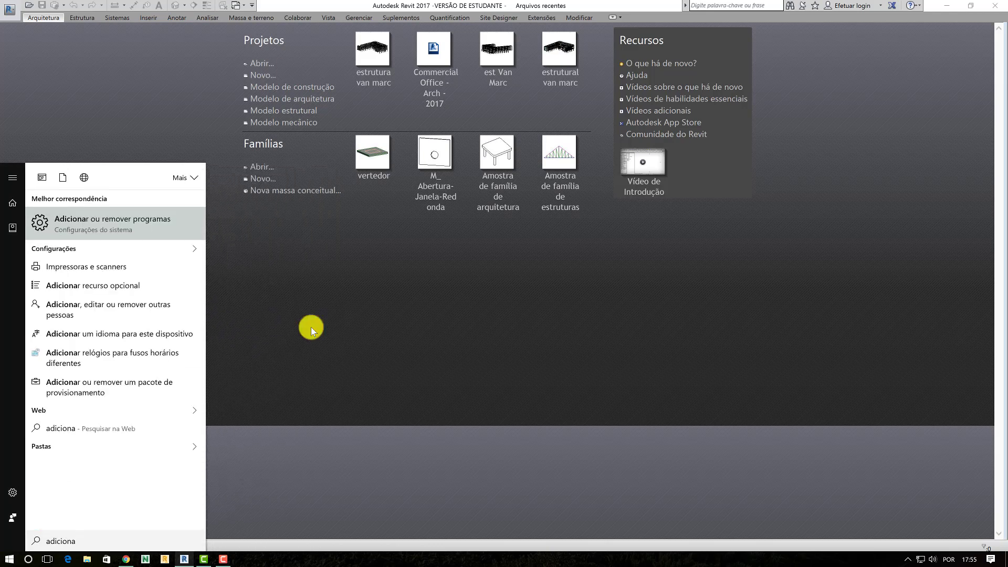
click(141, 226)
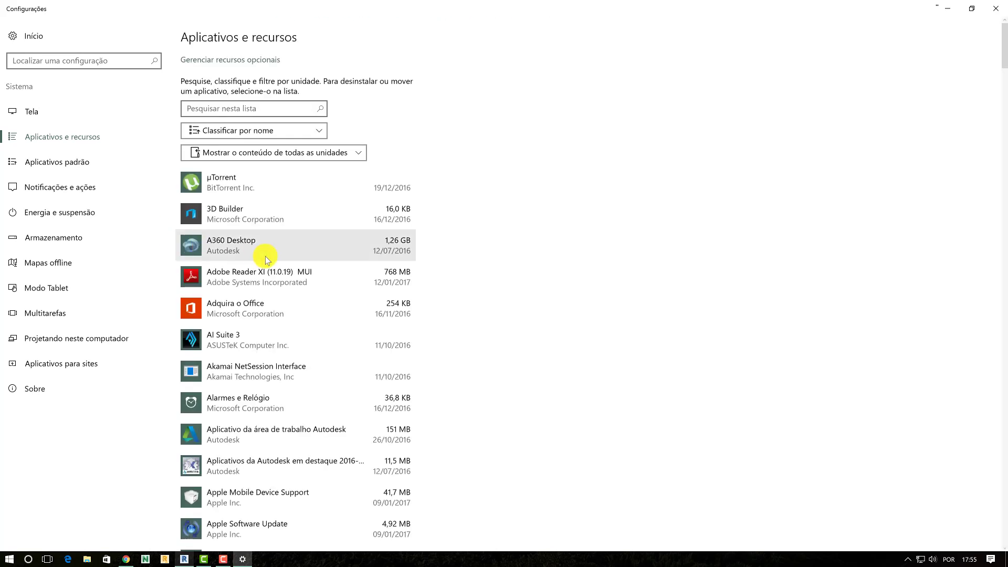
Find Autodesk Revit Content Libraries 2017 - Português - Brasil among the installed apps and launch its installer through the uninstall option
scroll(308, 260, down, 5)
scroll(307, 260, down, 11)
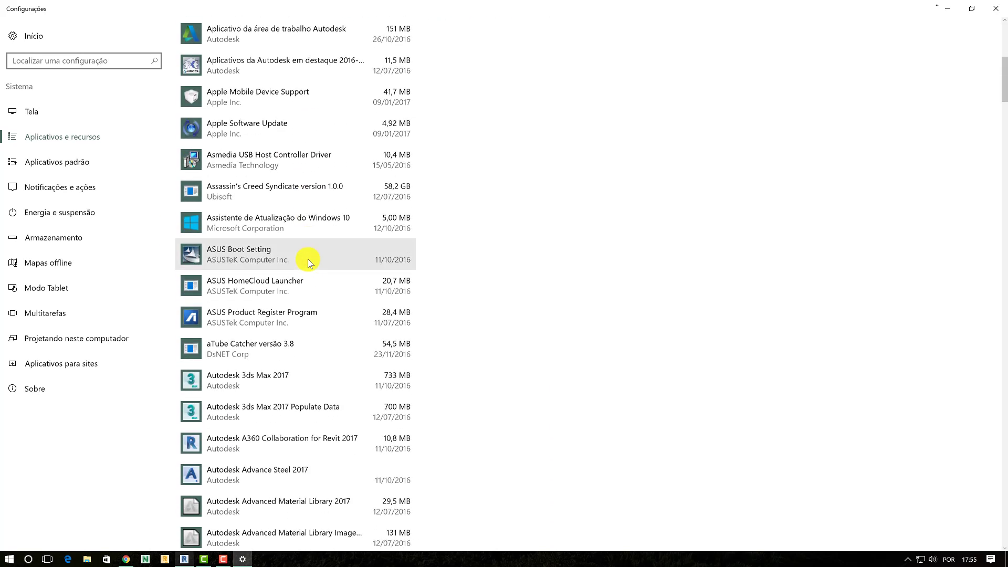
scroll(308, 260, down, 7)
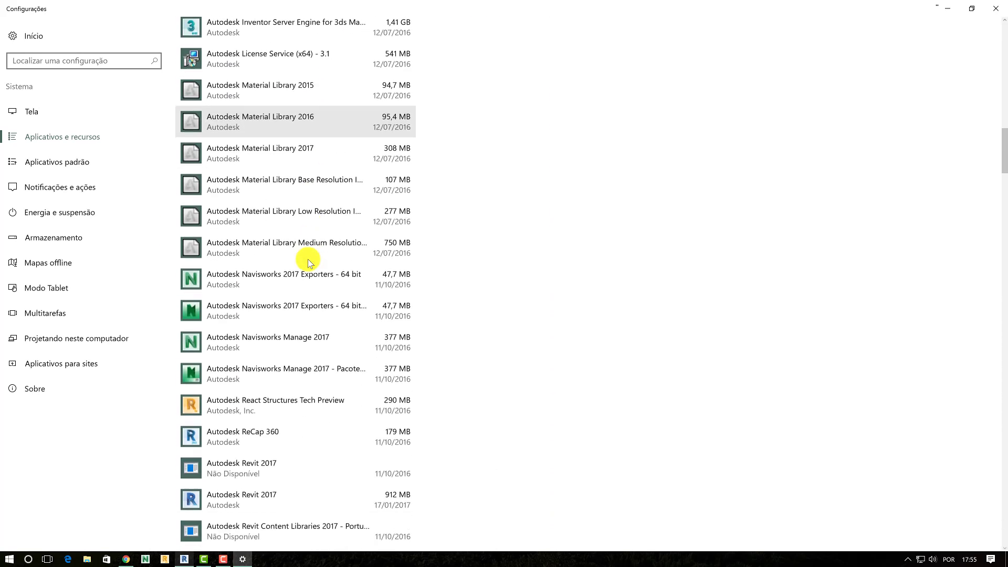
scroll(308, 259, down, 2)
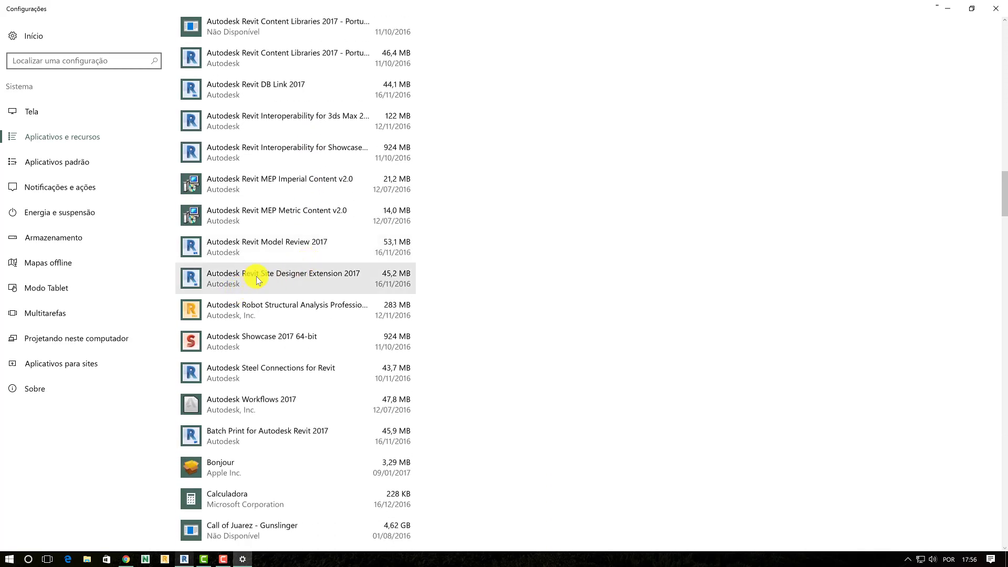
scroll(262, 277, down, 2)
scroll(261, 277, up, 3)
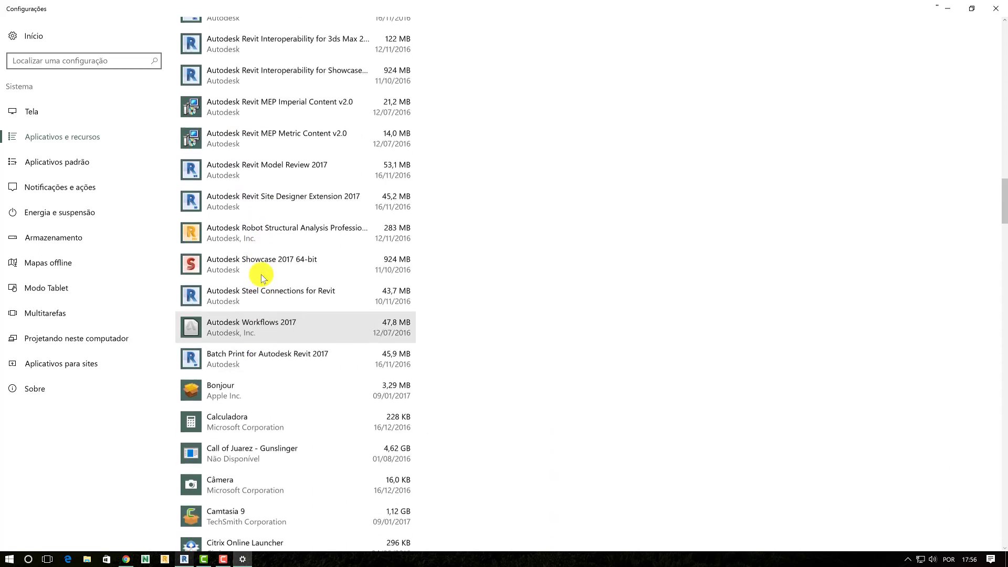
scroll(260, 275, up, 1)
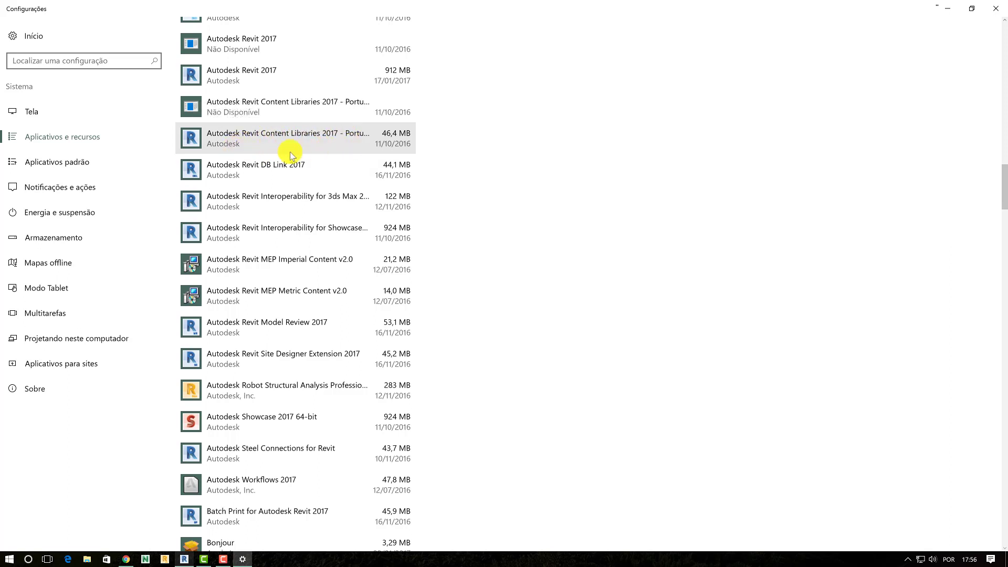
scroll(243, 145, up, 2)
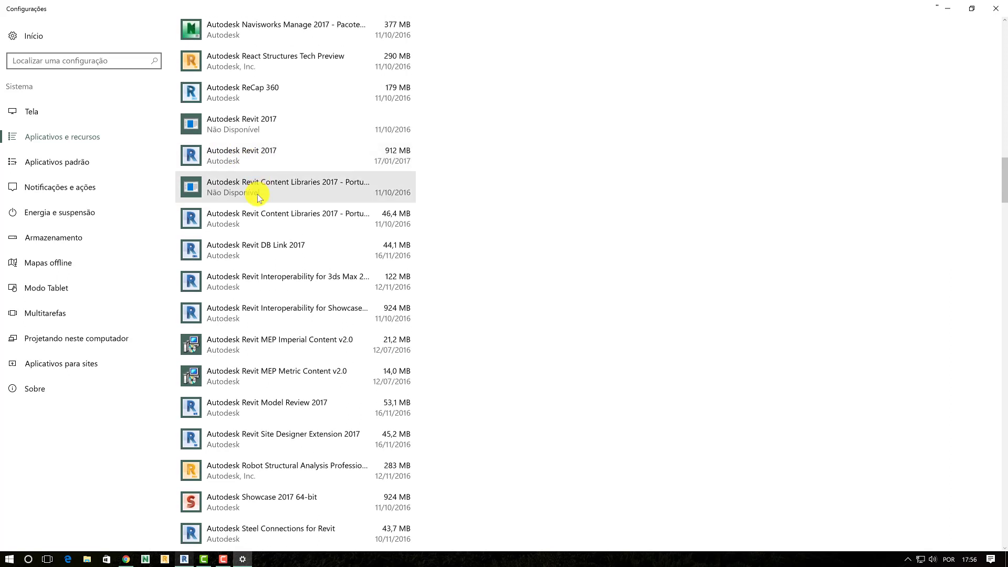
click(286, 219)
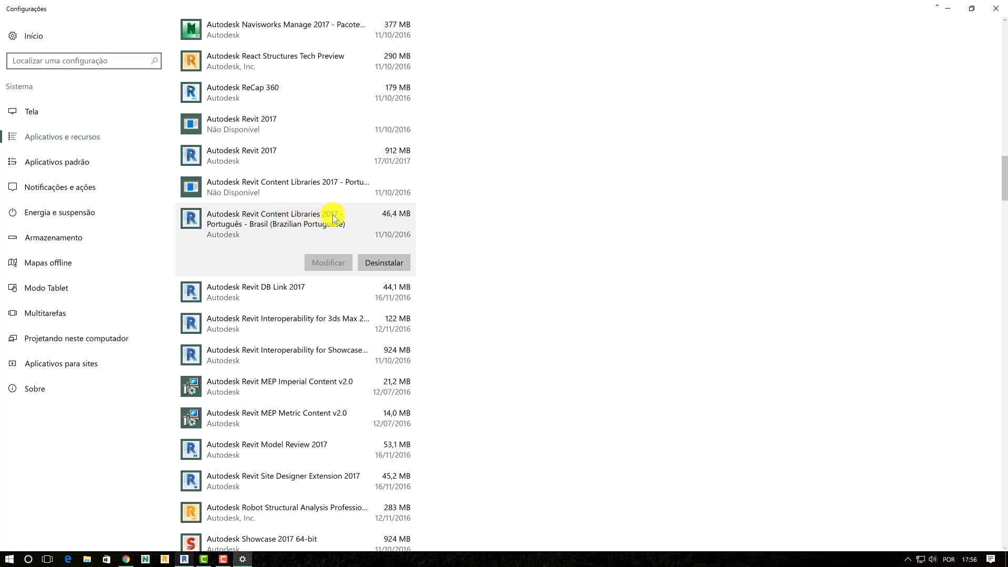
click(376, 262)
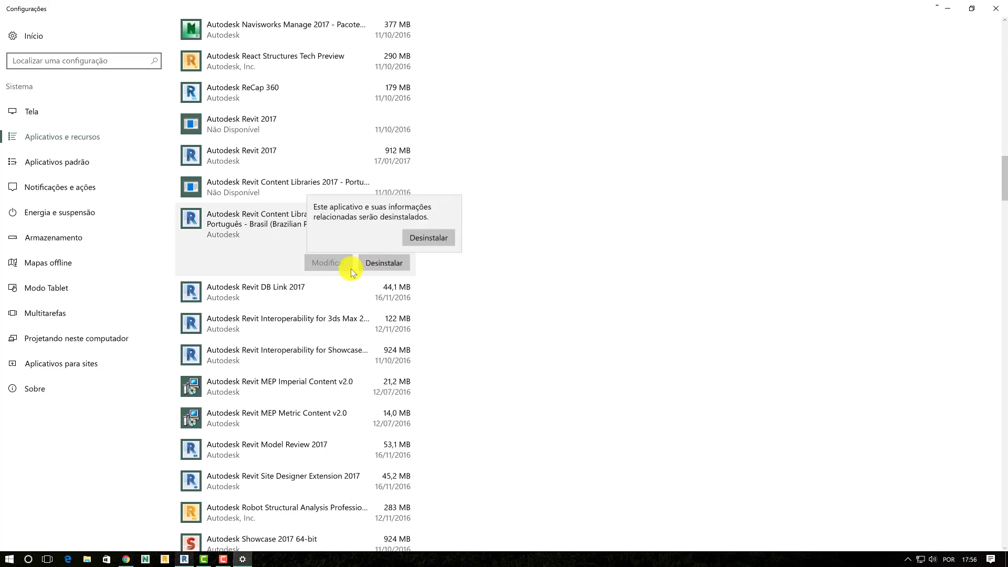
click(425, 238)
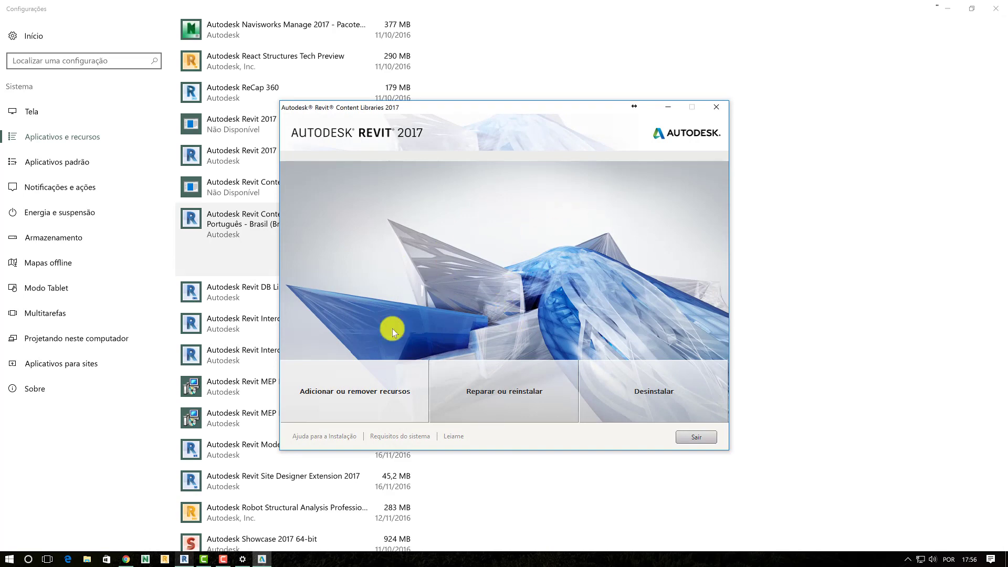
Go to Adicionar ou remover recursos in the installer and review the content packages from English through Portuguese
click(370, 399)
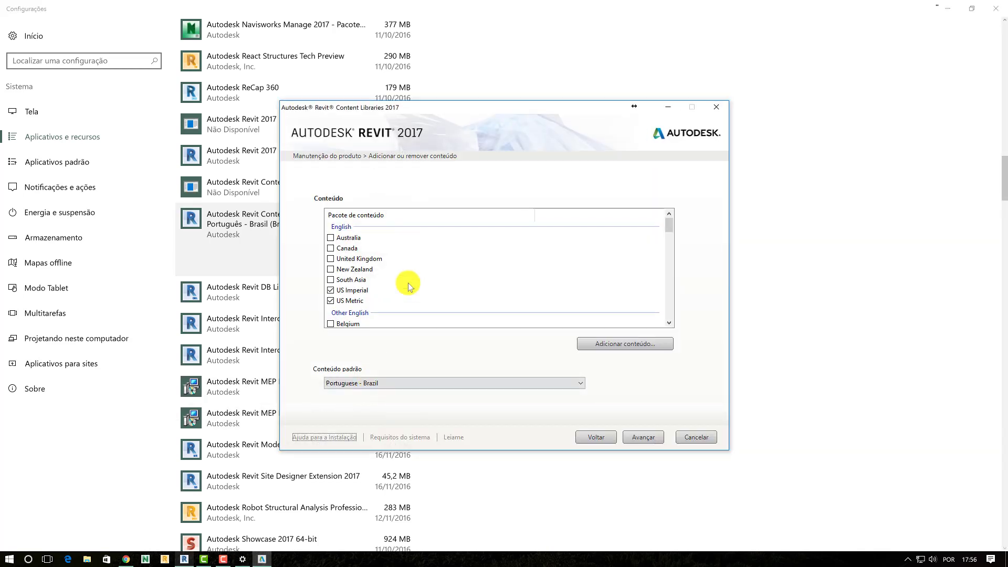
mouse_move(669, 226)
mouse_down()
mouse_move(669, 236)
mouse_move(671, 225)
mouse_up()
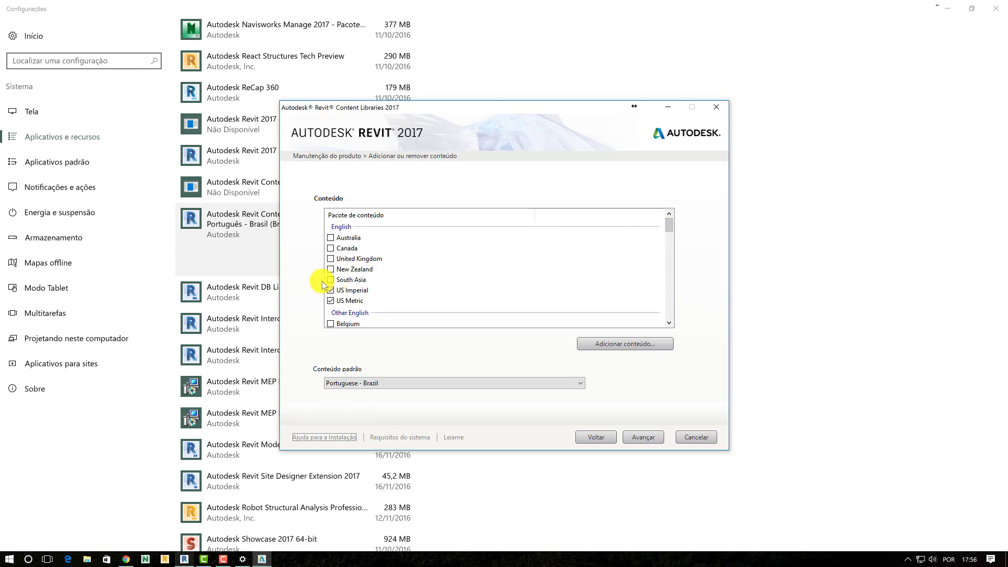
scroll(589, 242, down, 4)
scroll(598, 241, down, 2)
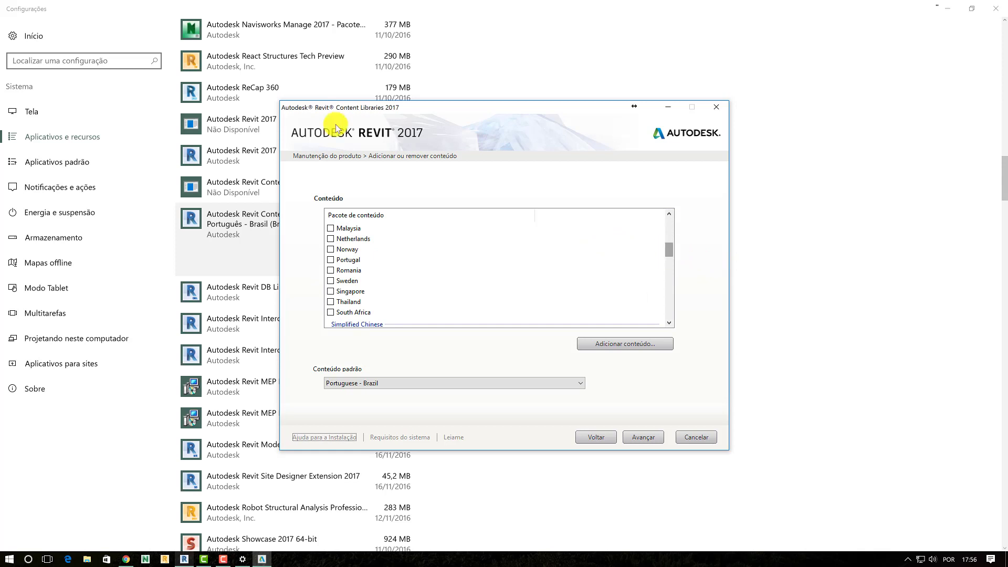
drag(670, 250, 679, 304)
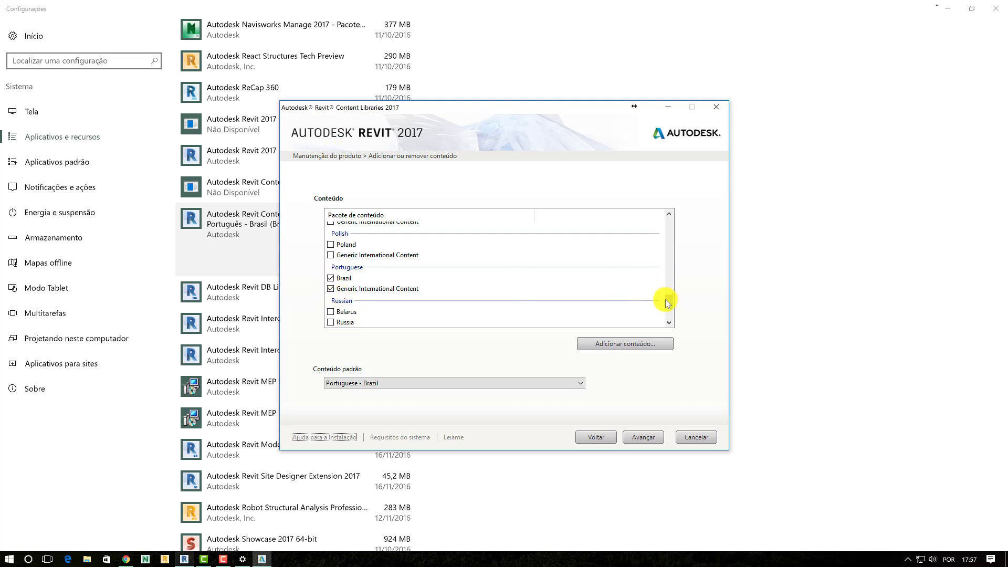
drag(666, 299, 663, 219)
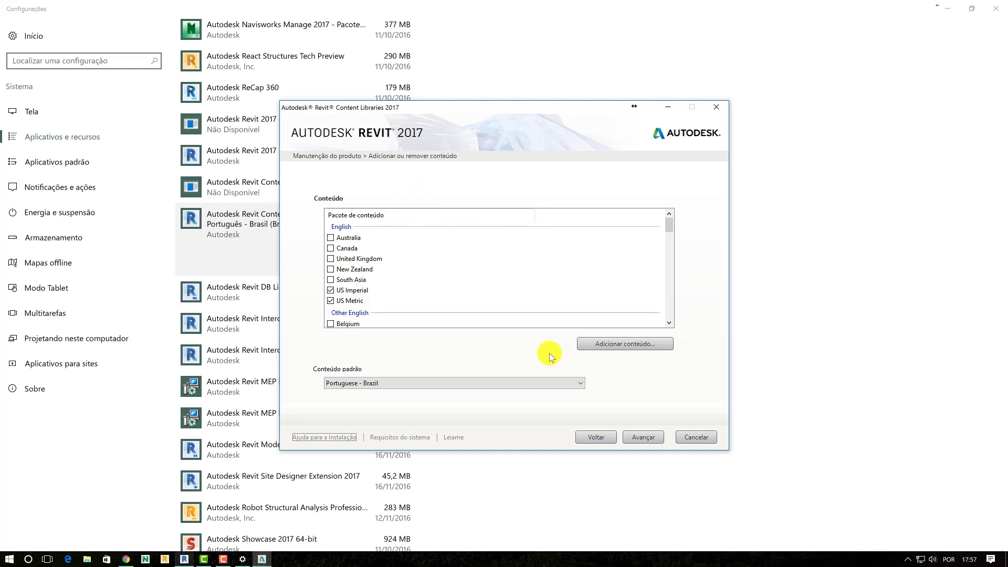
Start the content library update with the current package selection, cancel it and close the installer
click(642, 438)
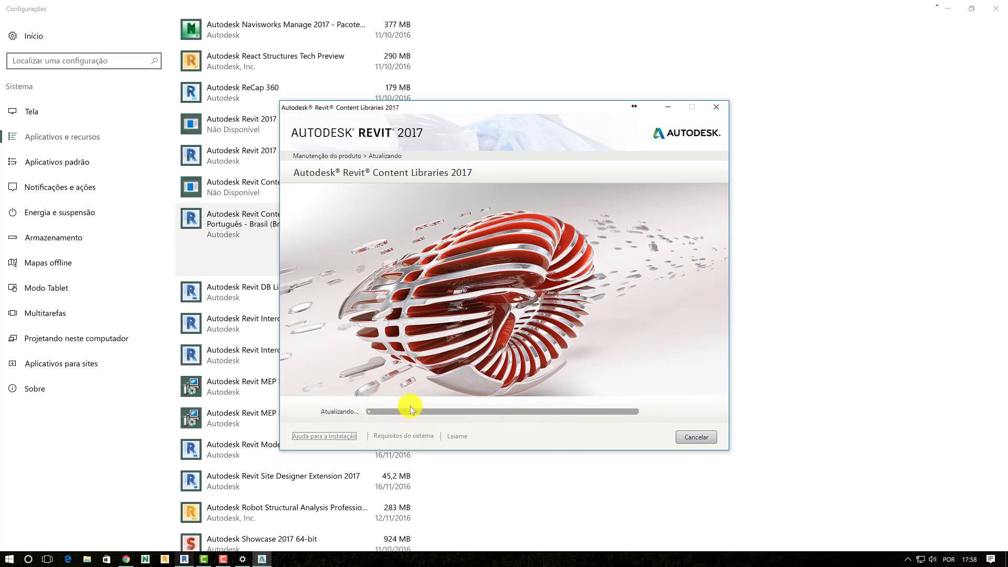
click(694, 435)
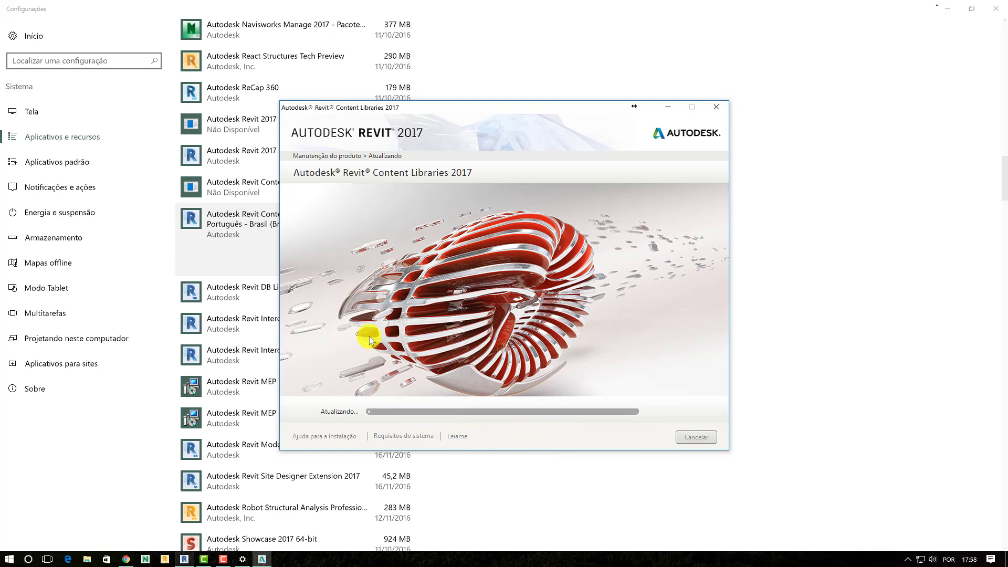
click(717, 106)
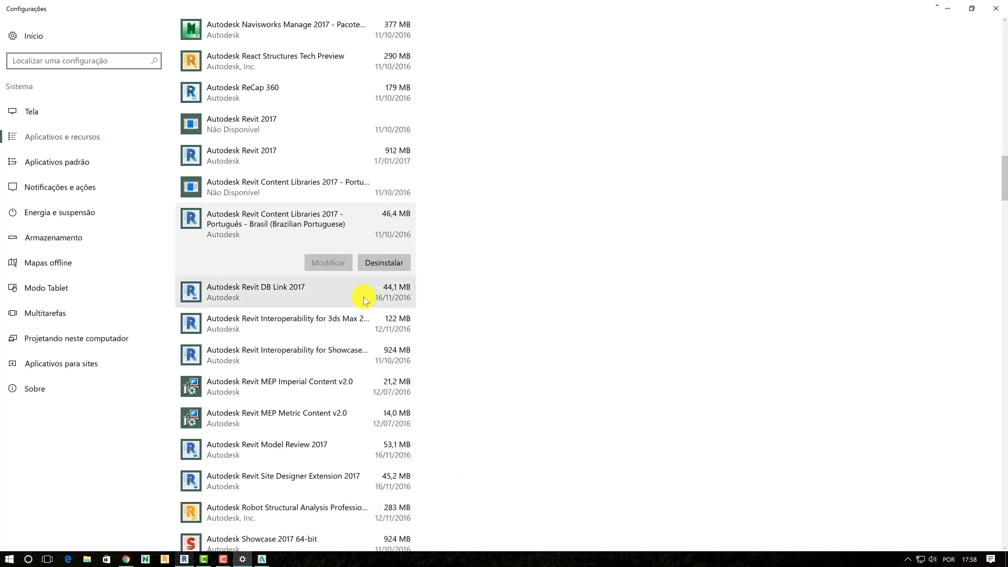
Close Revit 2017 and launch it again, with the engenhaBIM website brought up in the browser in between
click(184, 560)
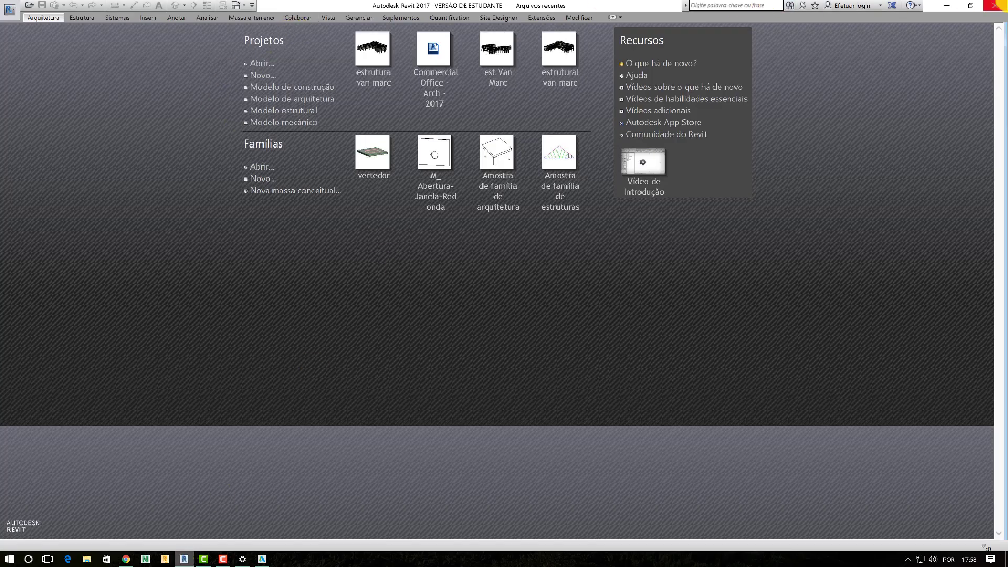
click(995, 5)
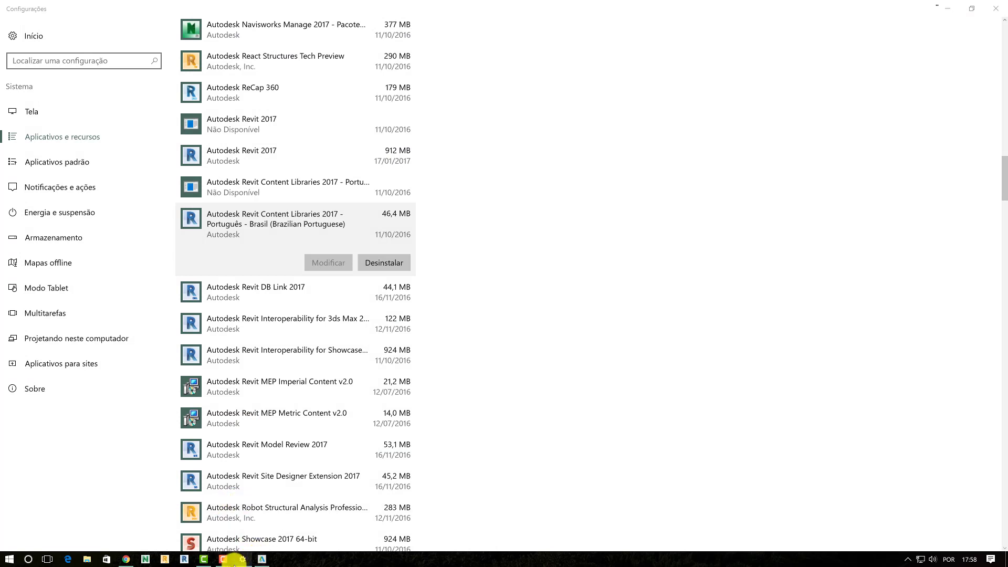
click(126, 559)
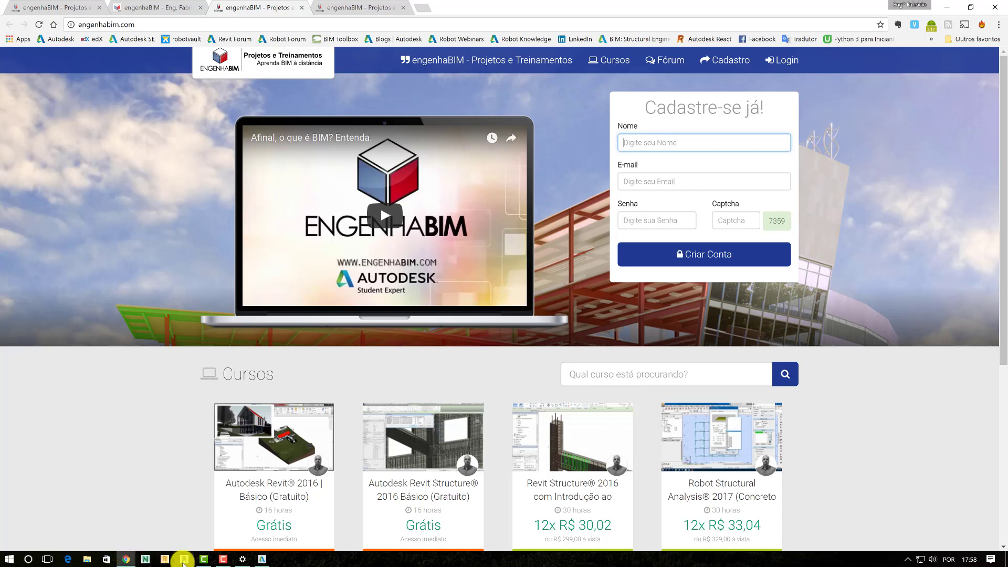
drag(183, 564, 162, 561)
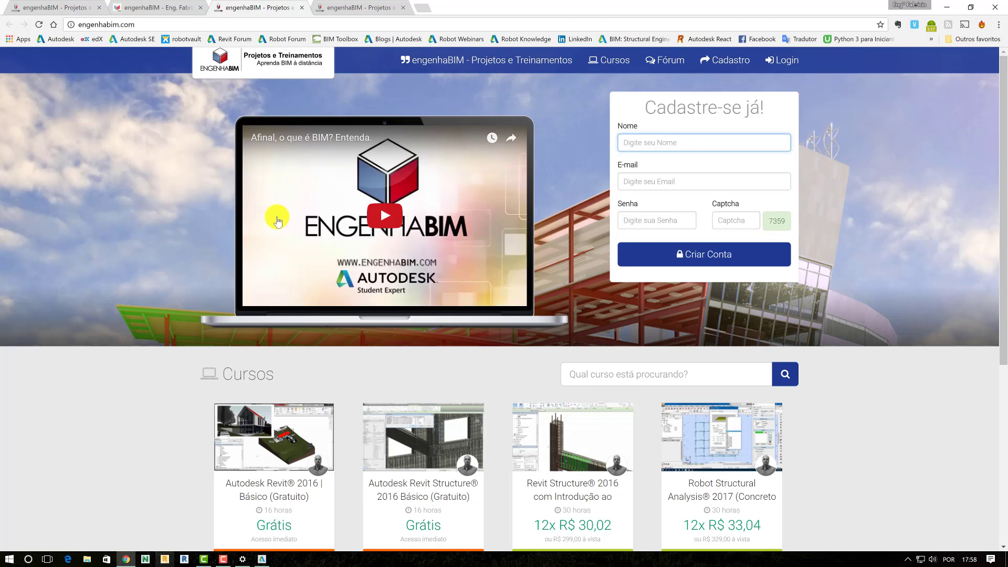
click(184, 559)
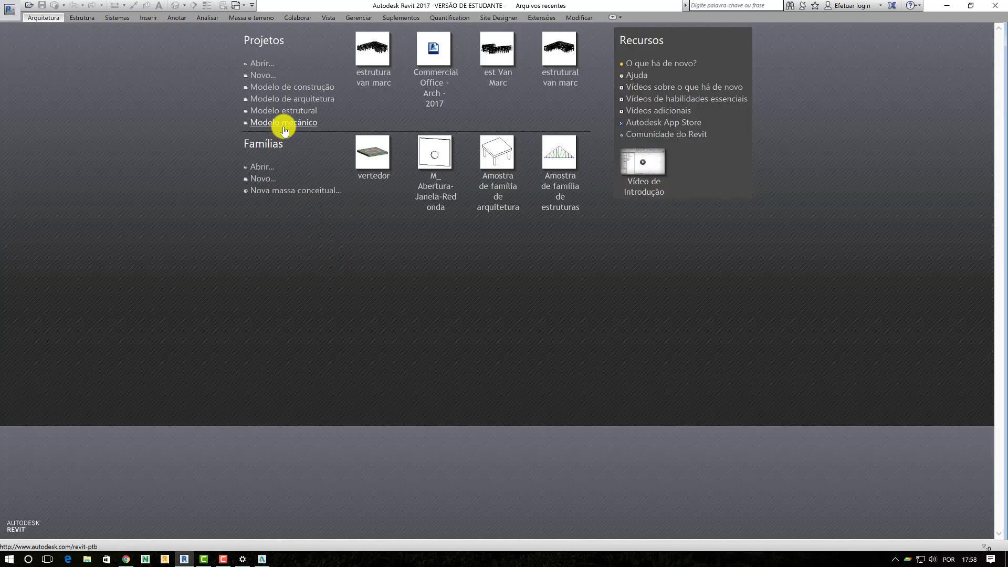
Open the file location options in Revit and browse for the Modelo estrutural template file
click(10, 10)
click(330, 307)
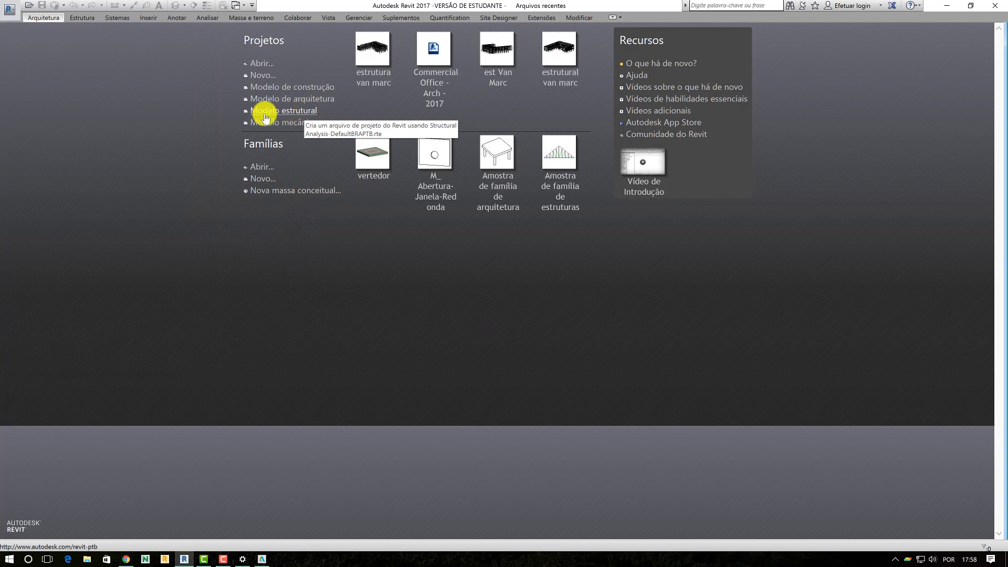
click(10, 10)
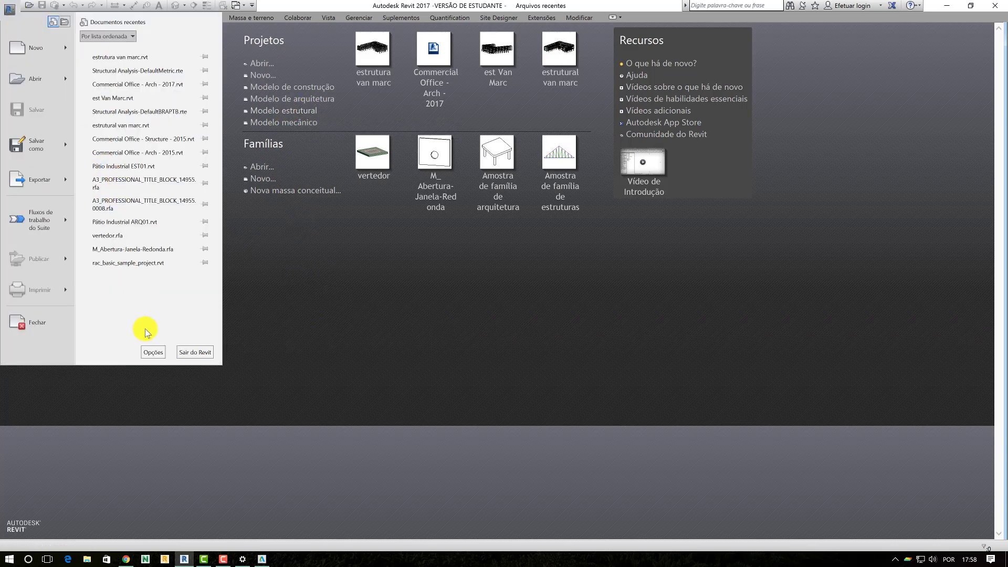
click(152, 350)
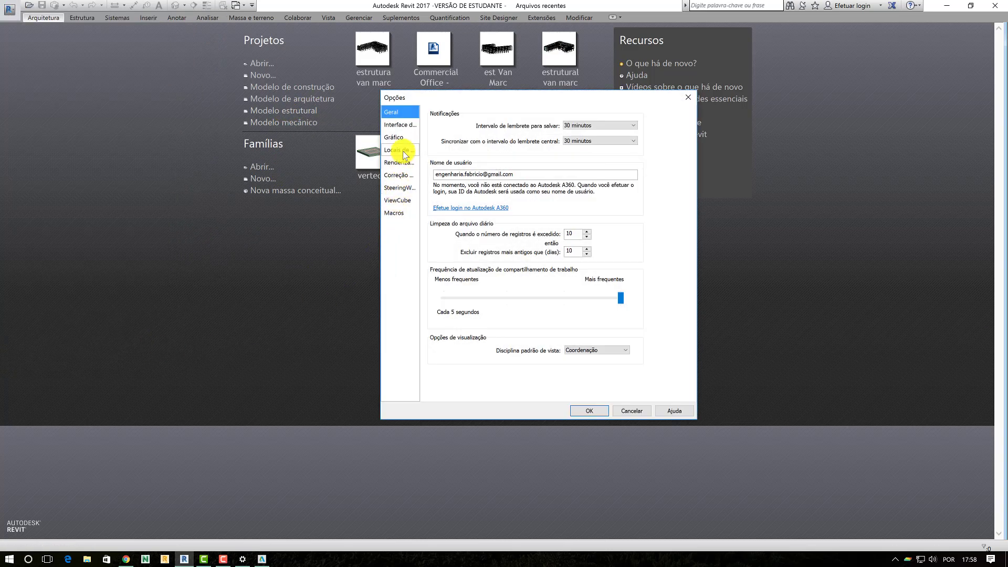
click(399, 149)
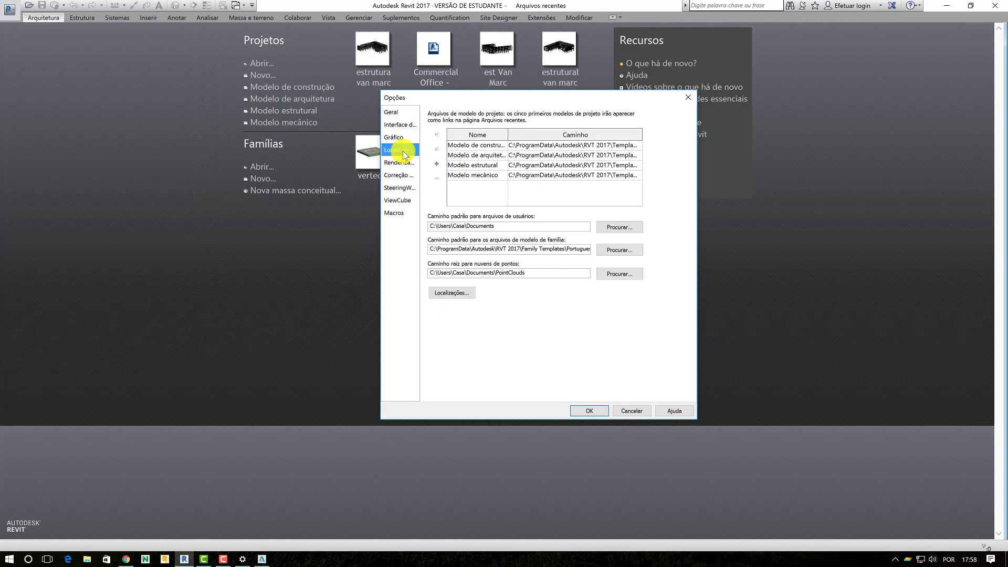
click(556, 164)
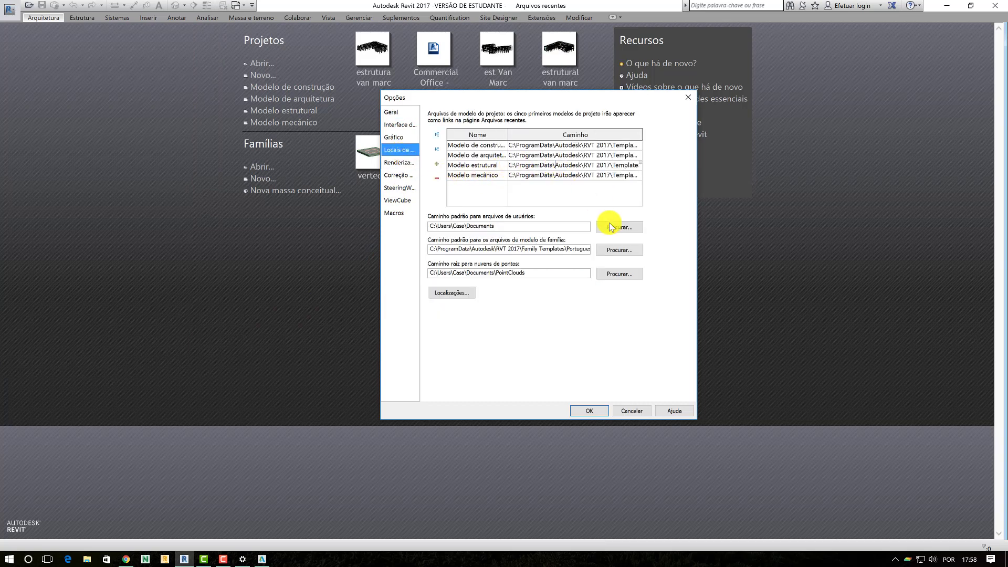
click(640, 165)
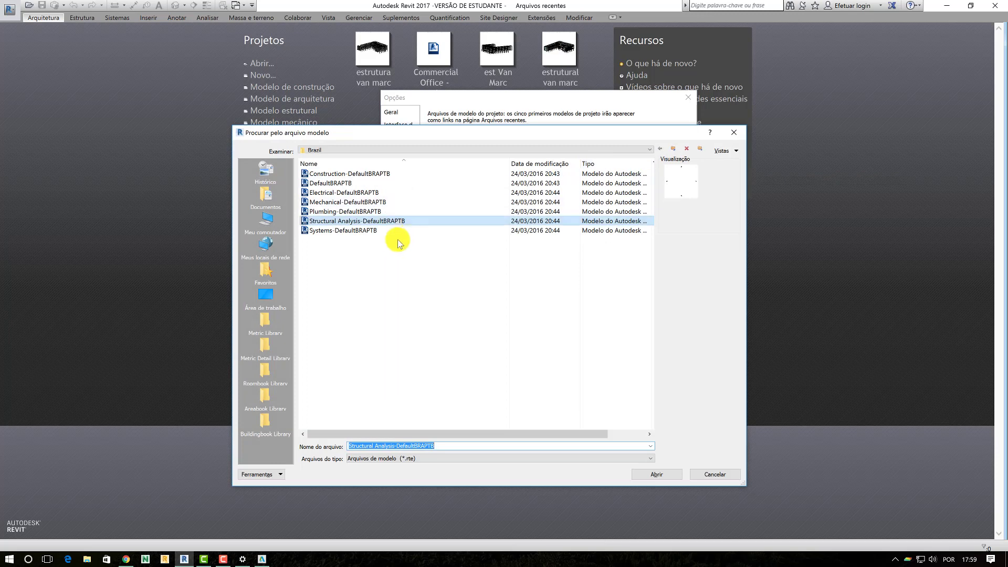
Check Structural Analysis-DefaultBRAPTB in the Brazil folder under Templates, and cancel both the file selection and the options
click(672, 149)
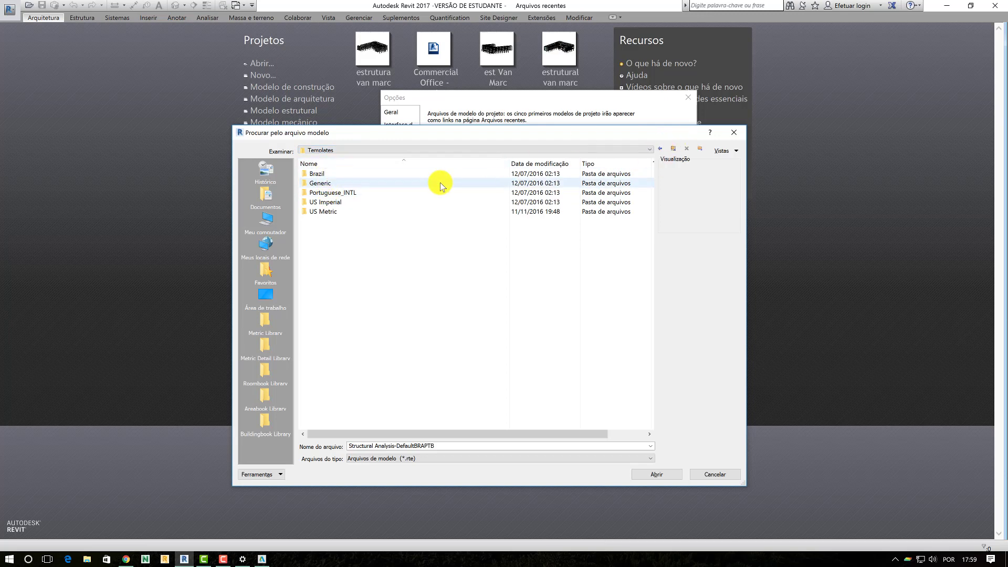
double_click(353, 175)
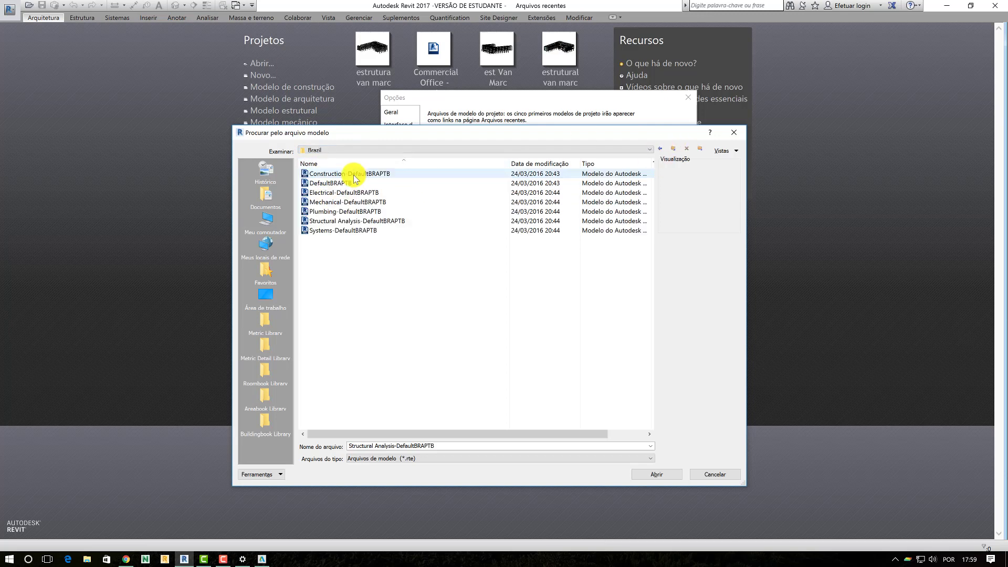
click(360, 220)
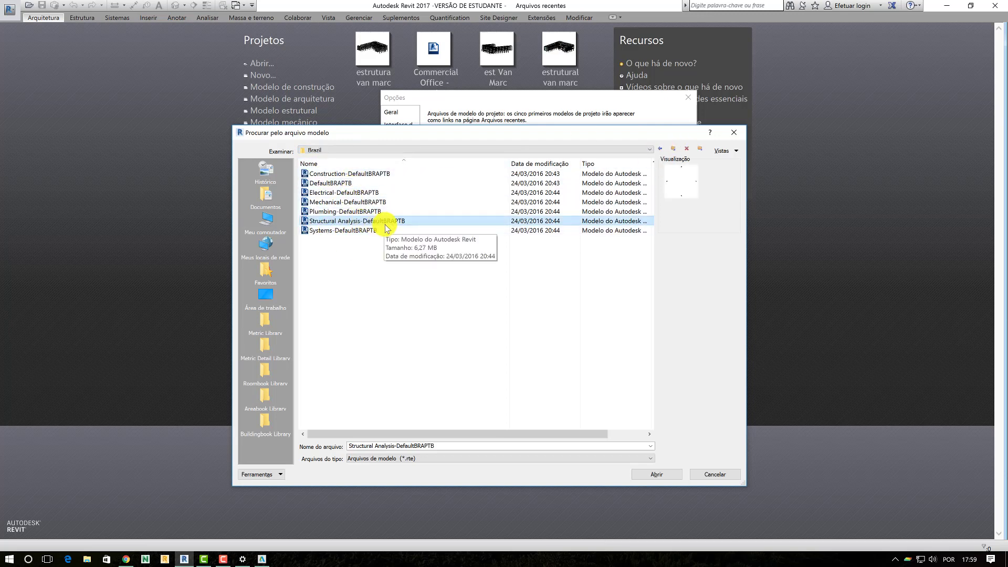
click(713, 474)
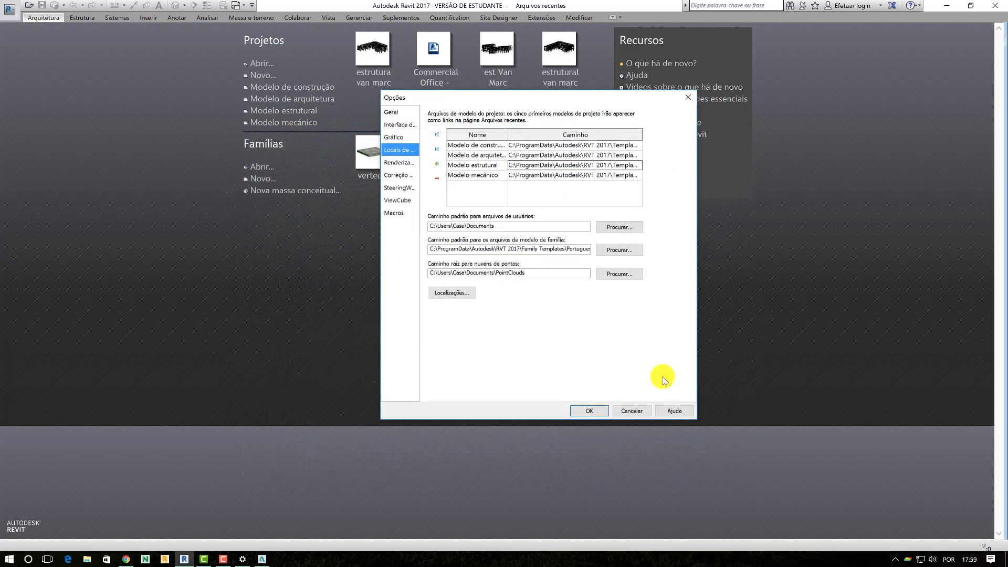
click(628, 409)
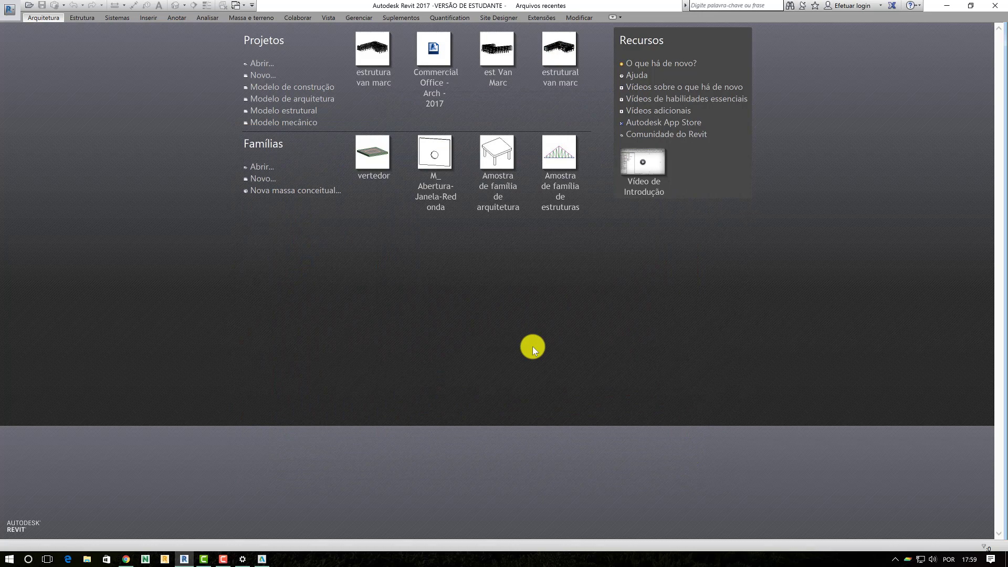